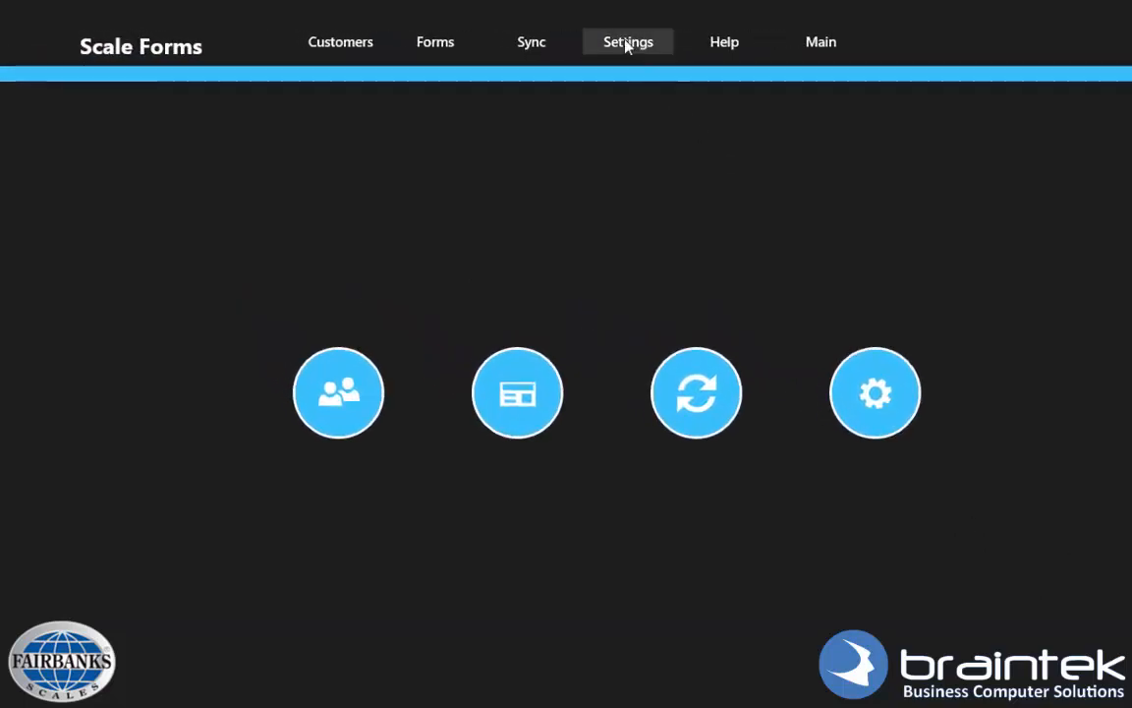
Enter the technician's e-mail, password, full name and ID, with truck Ford IS, class 250.
click(628, 43)
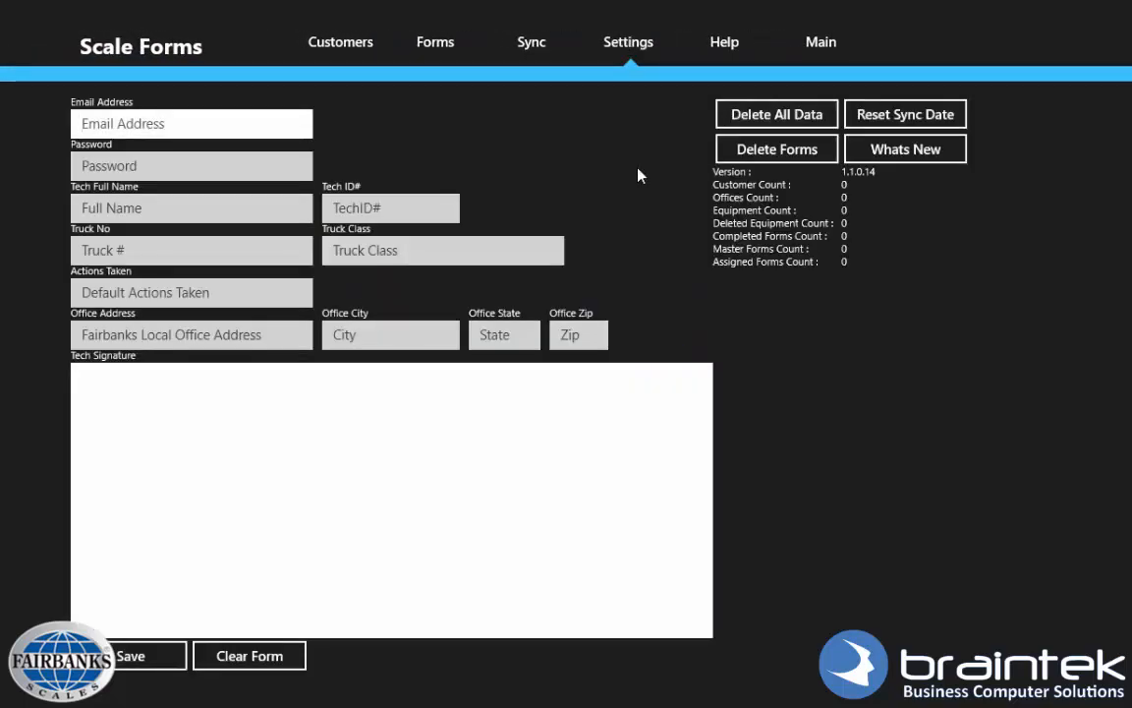
click(111, 116)
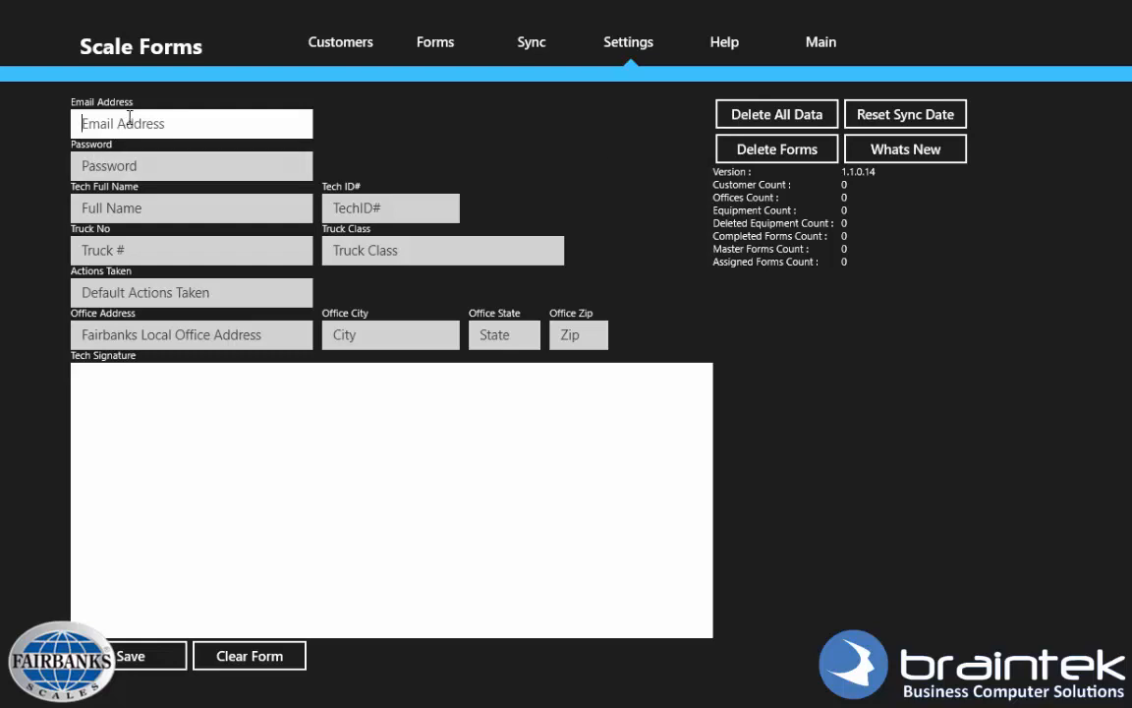
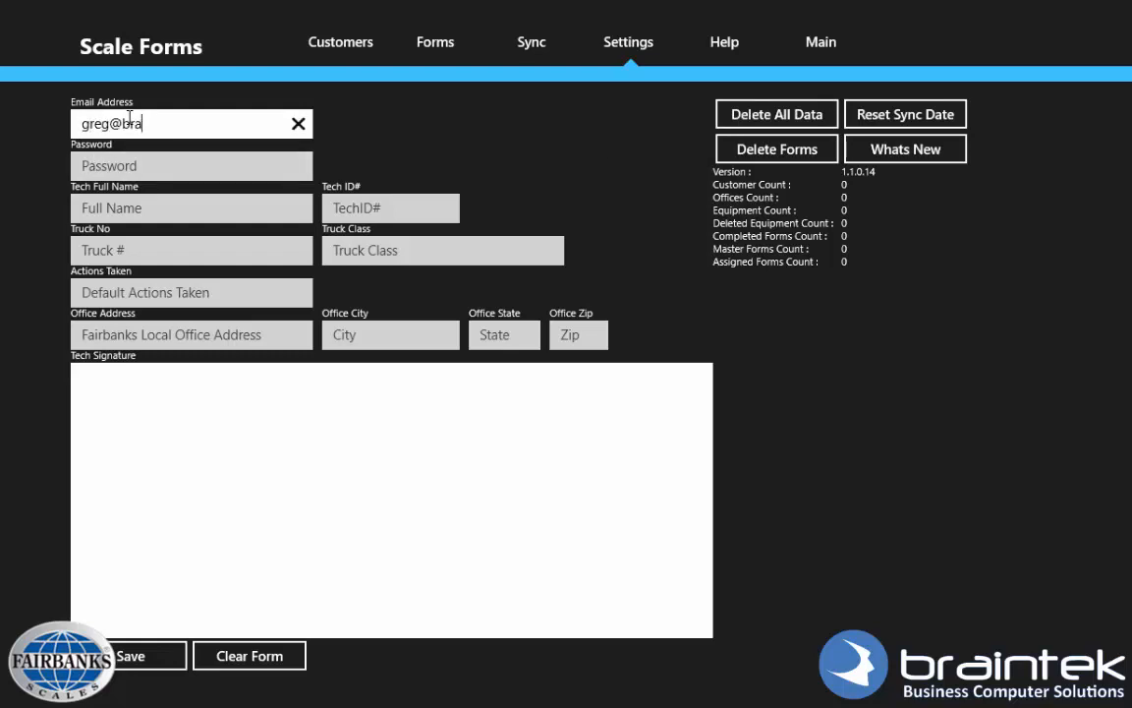
key(Tab)
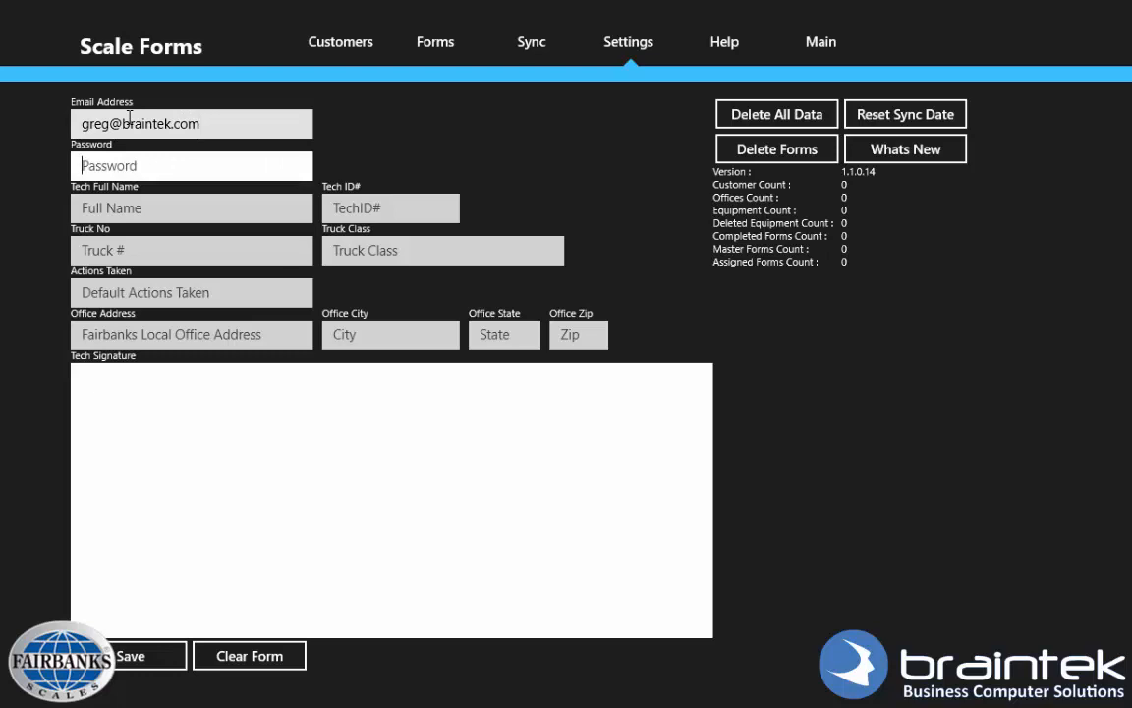
key(Tab)
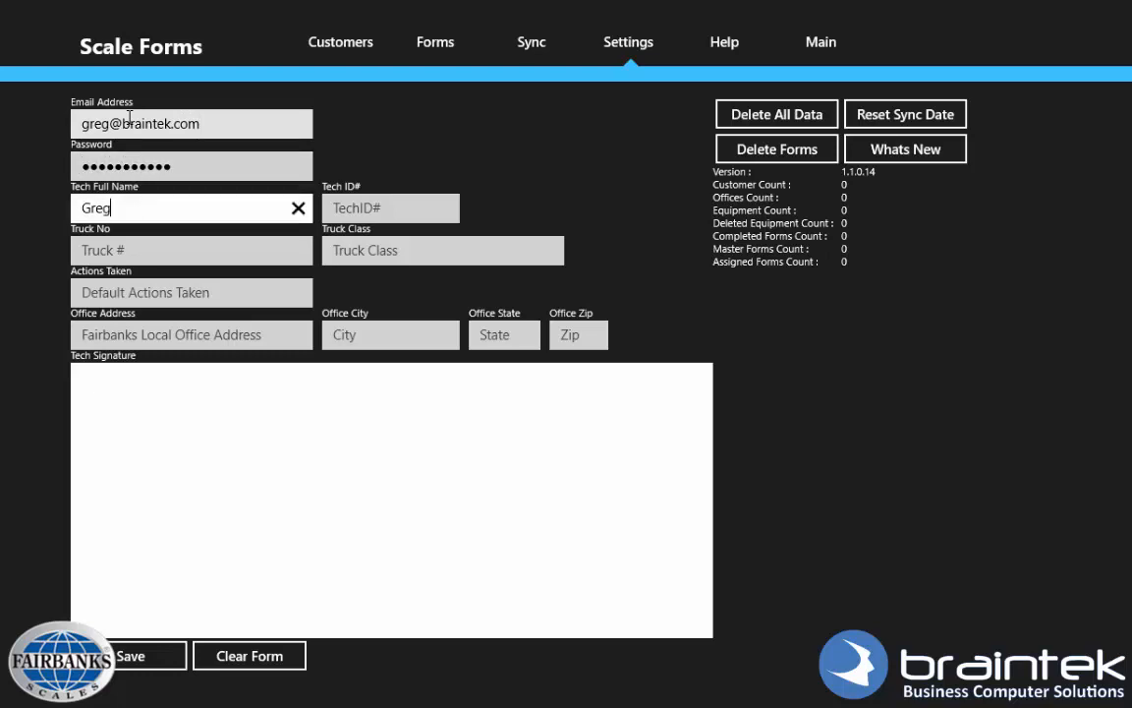
key(Tab)
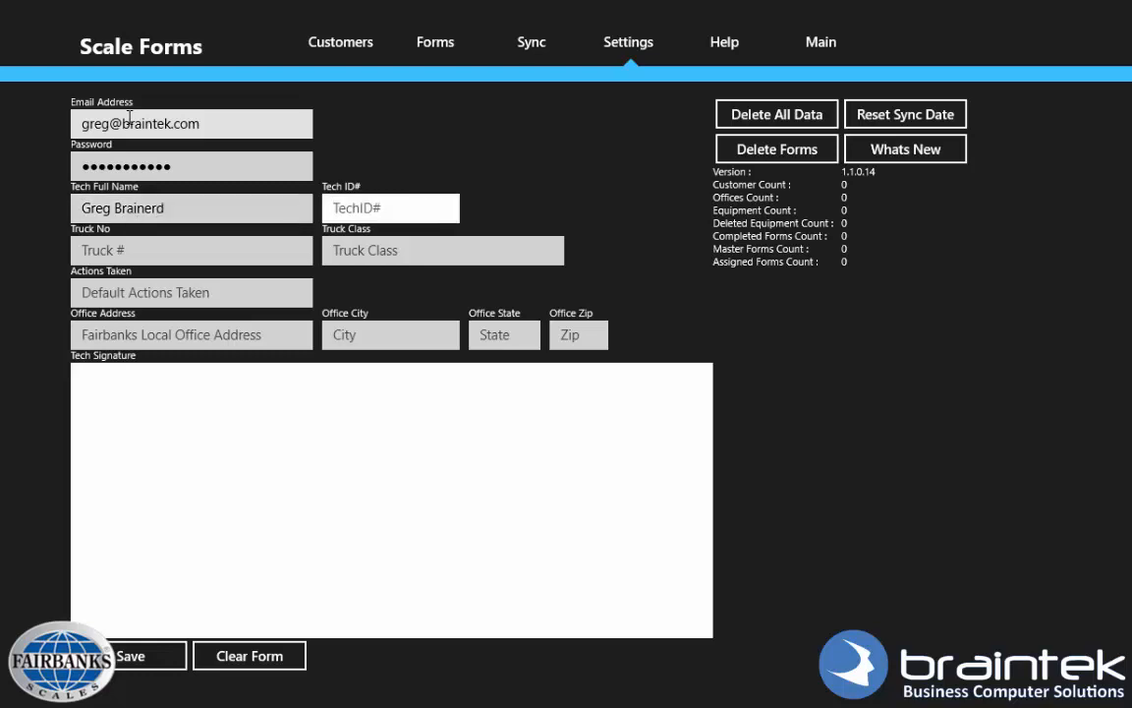
key(Tab)
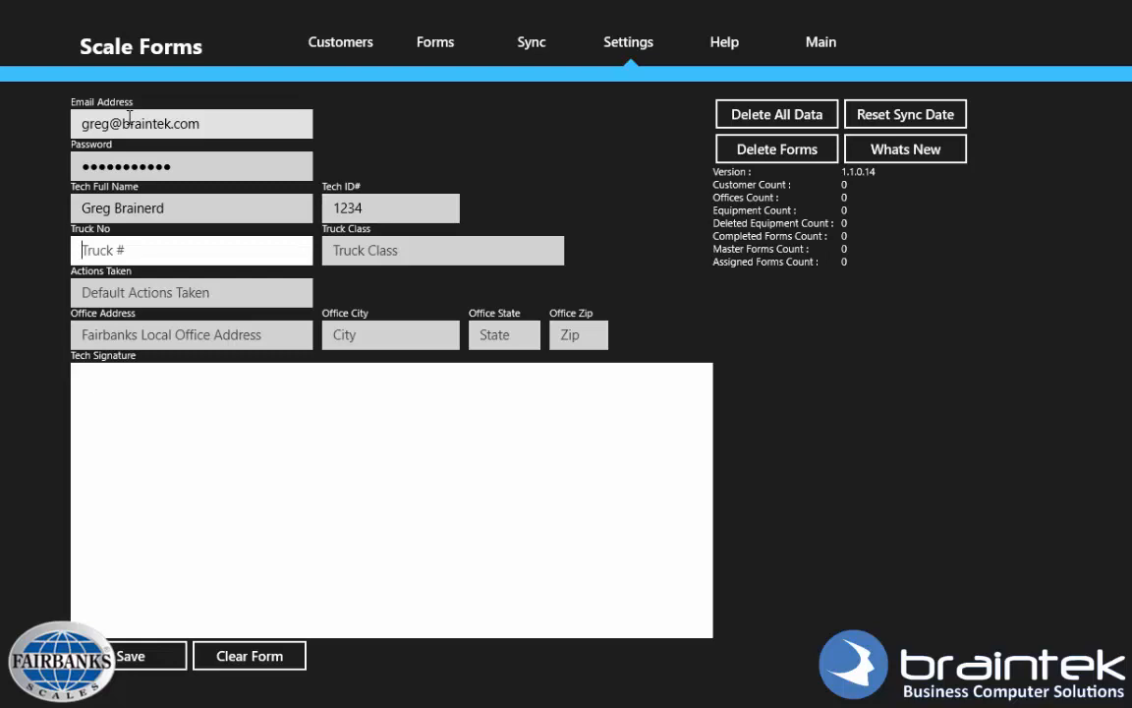
key(Tab)
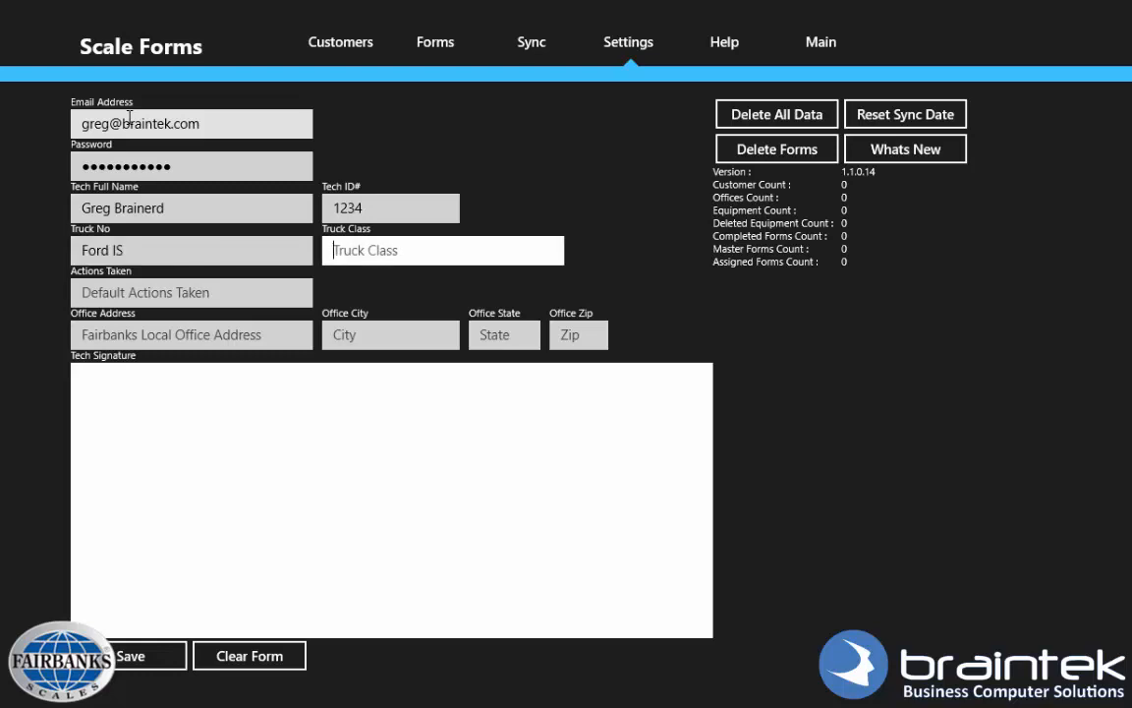
Fill in the office street address, city, state and zip code.
key(Tab)
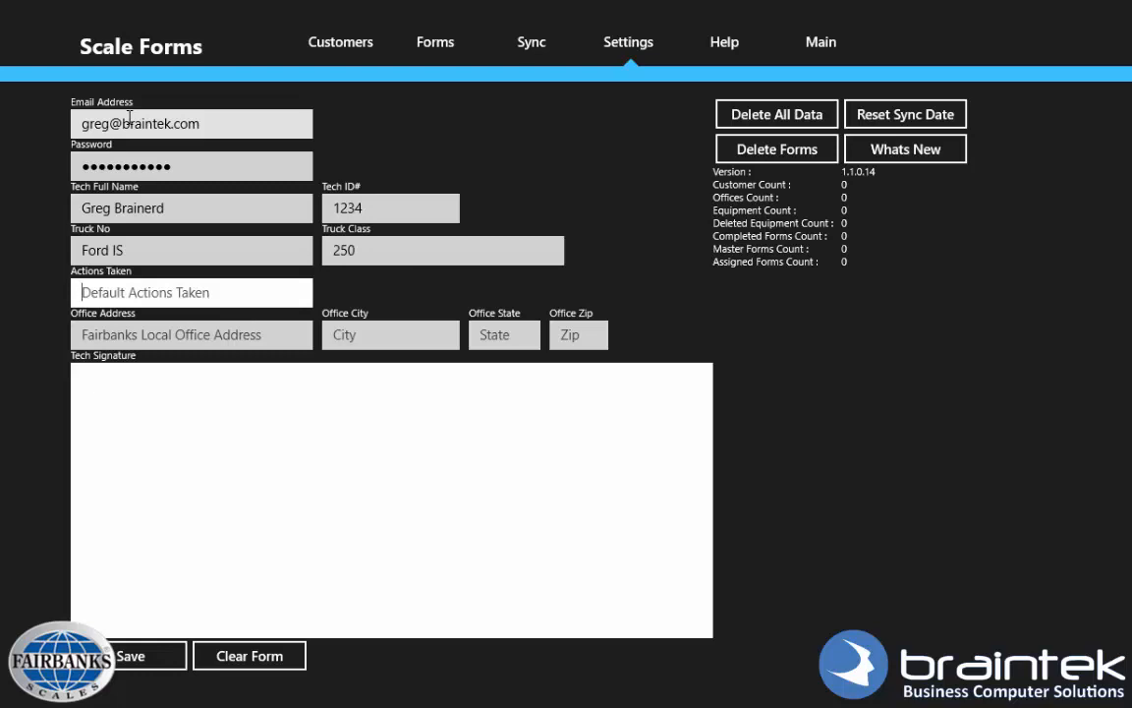
key(Tab)
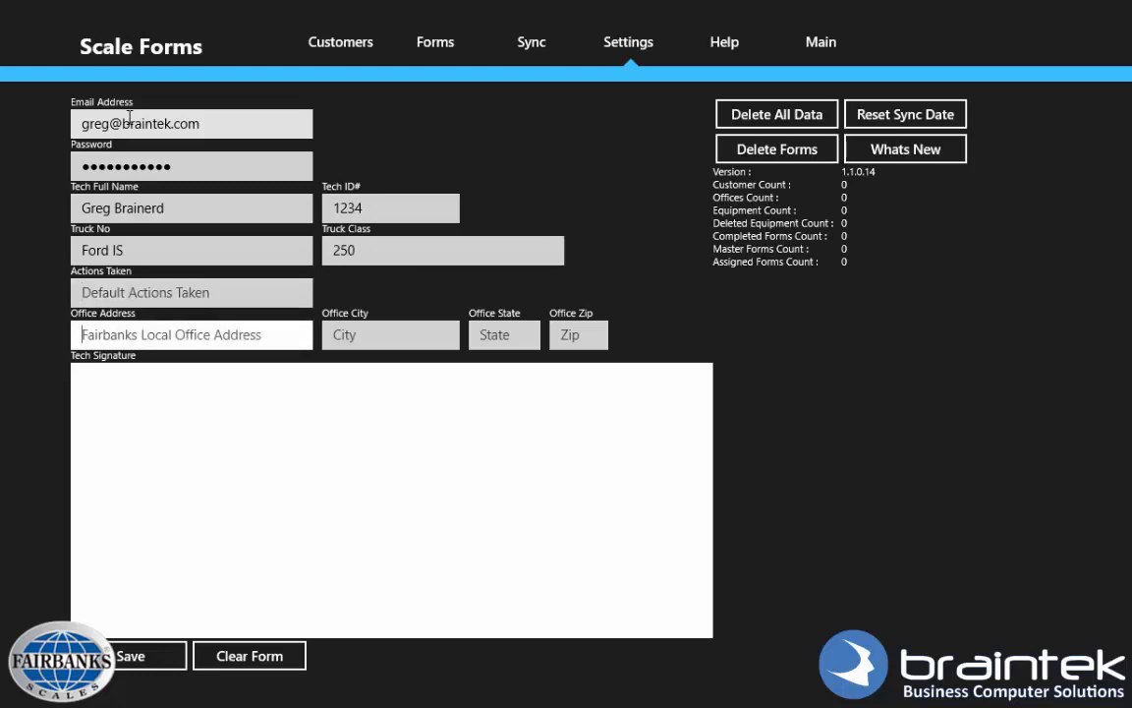
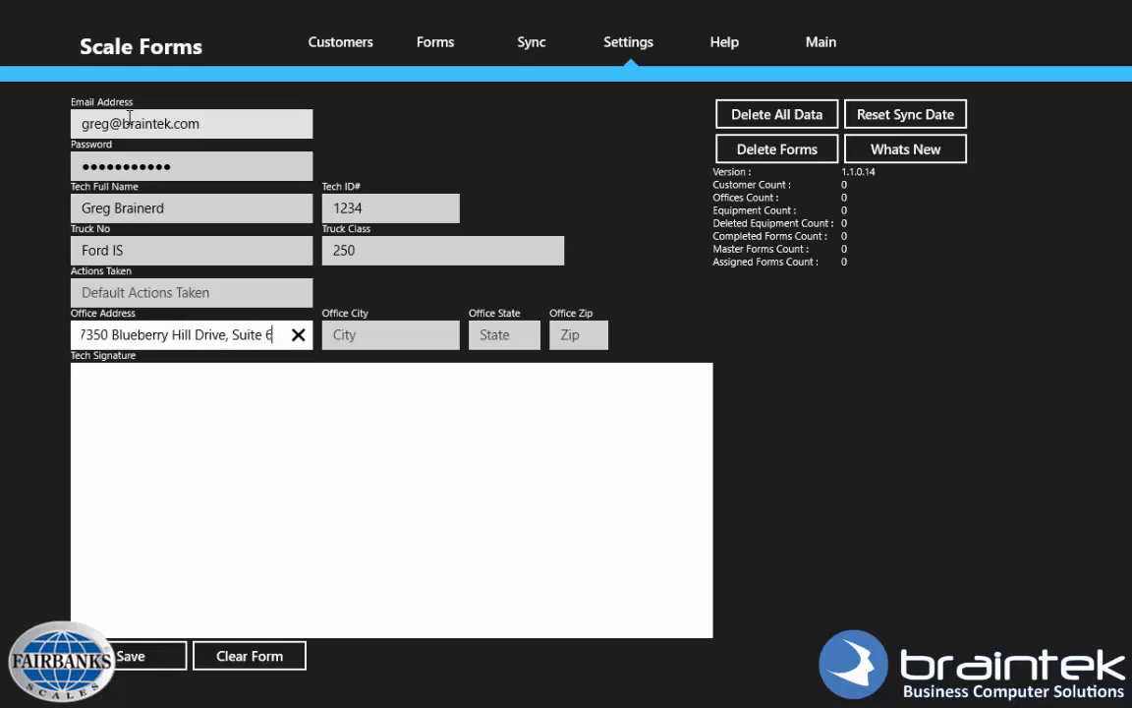
key(Tab)
text(Pale)
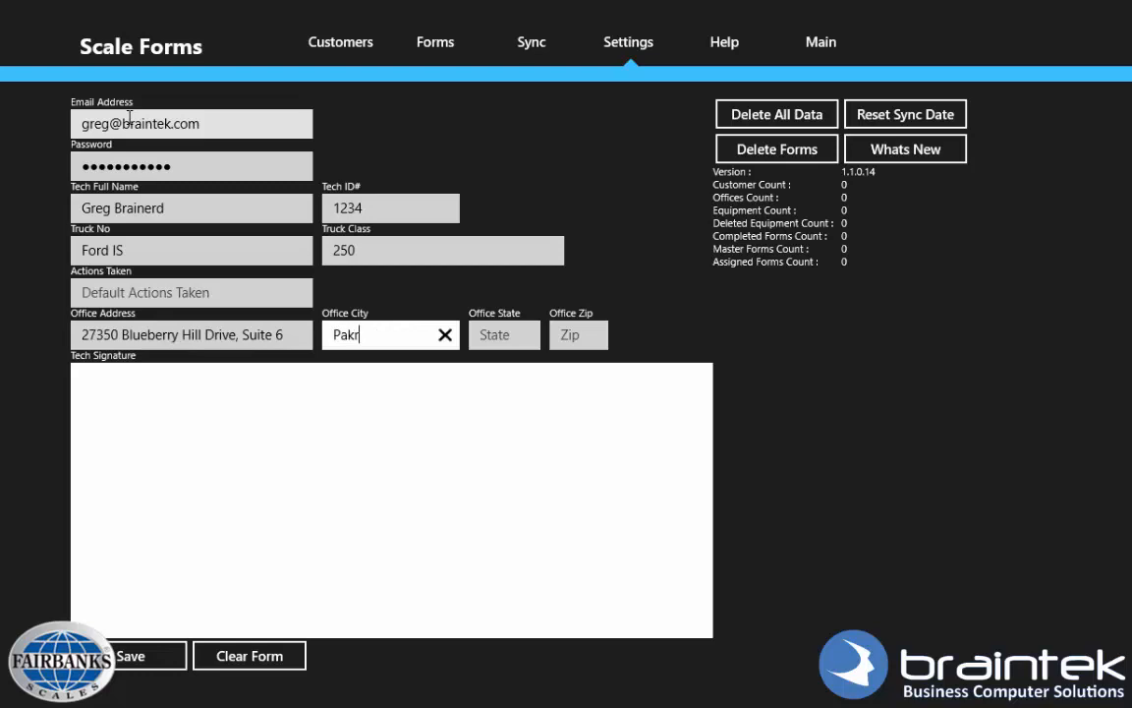
key(BackSpace)
key(BackSpace)
key(BackSpace)
key(BackSpace)
text(Oakridge North)
key(Tab)
text(TX)
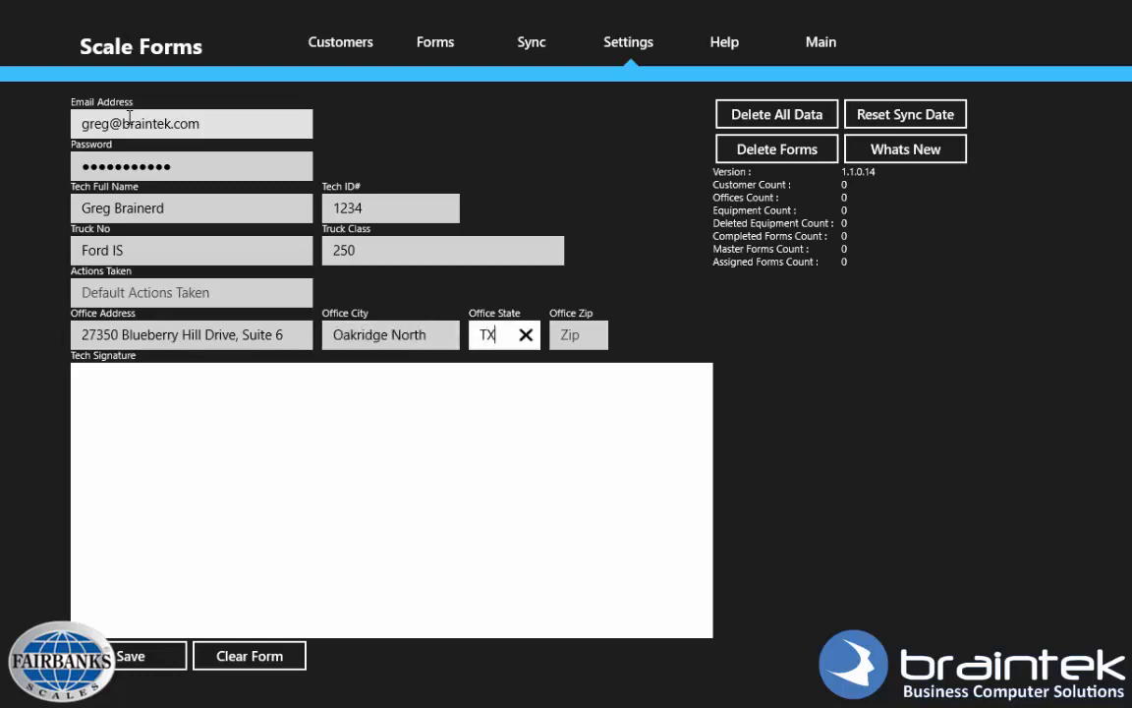
key(Tab)
text(77302)
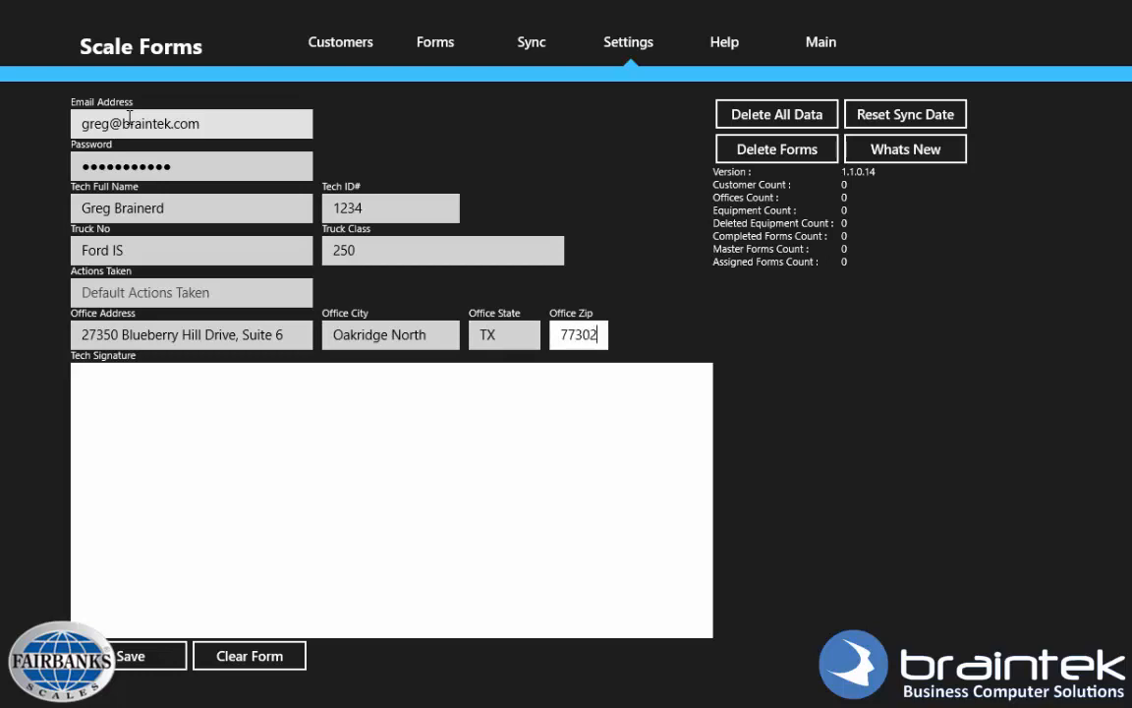
key(Tab)
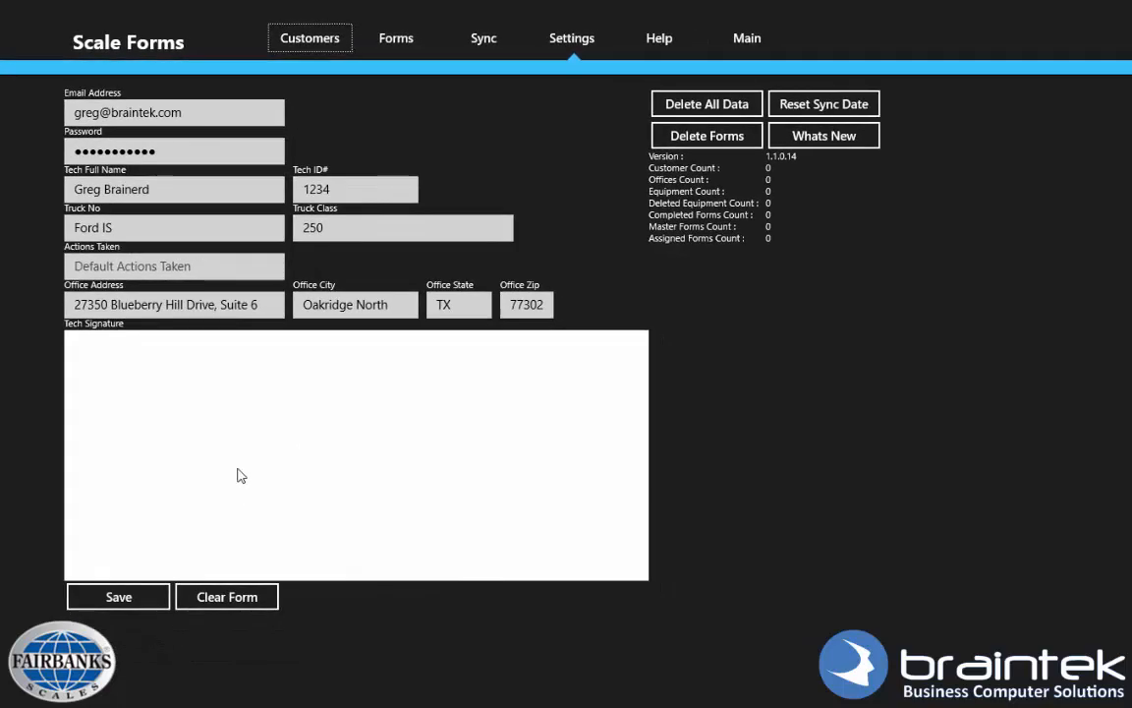
Draw the technician signature, save the settings, and reopen Settings to confirm it was kept.
mouse_move(207, 548)
mouse_down()
mouse_move(254, 414)
mouse_move(313, 541)
mouse_move(477, 481)
mouse_up()
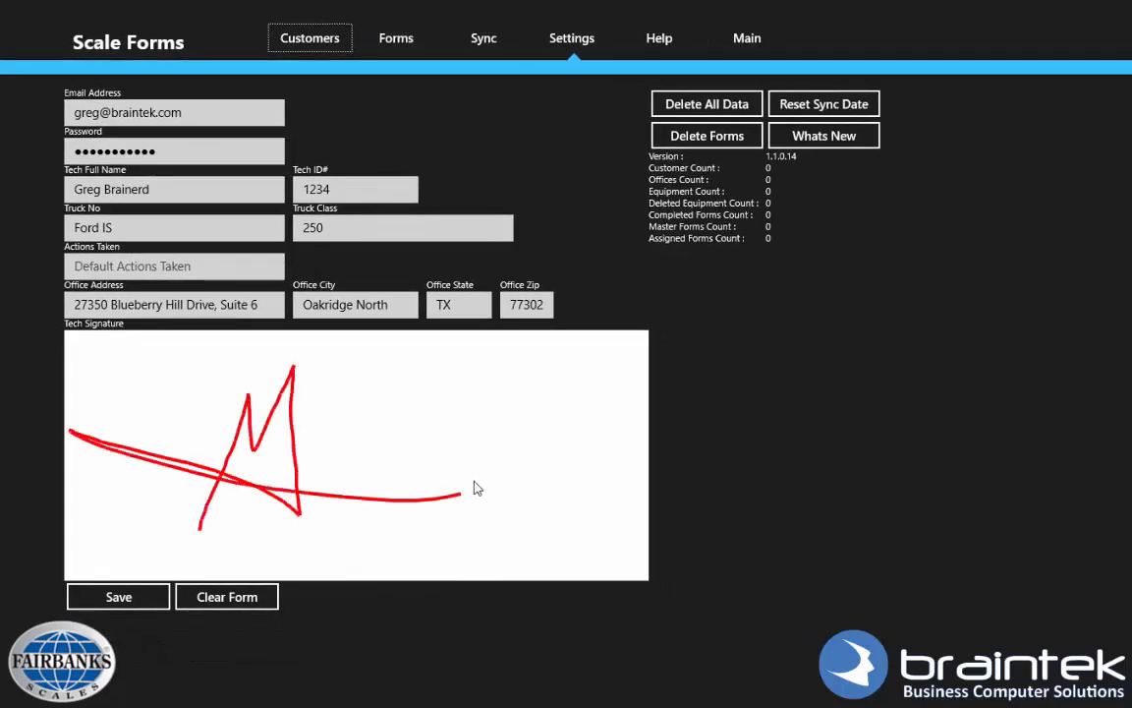
click(133, 601)
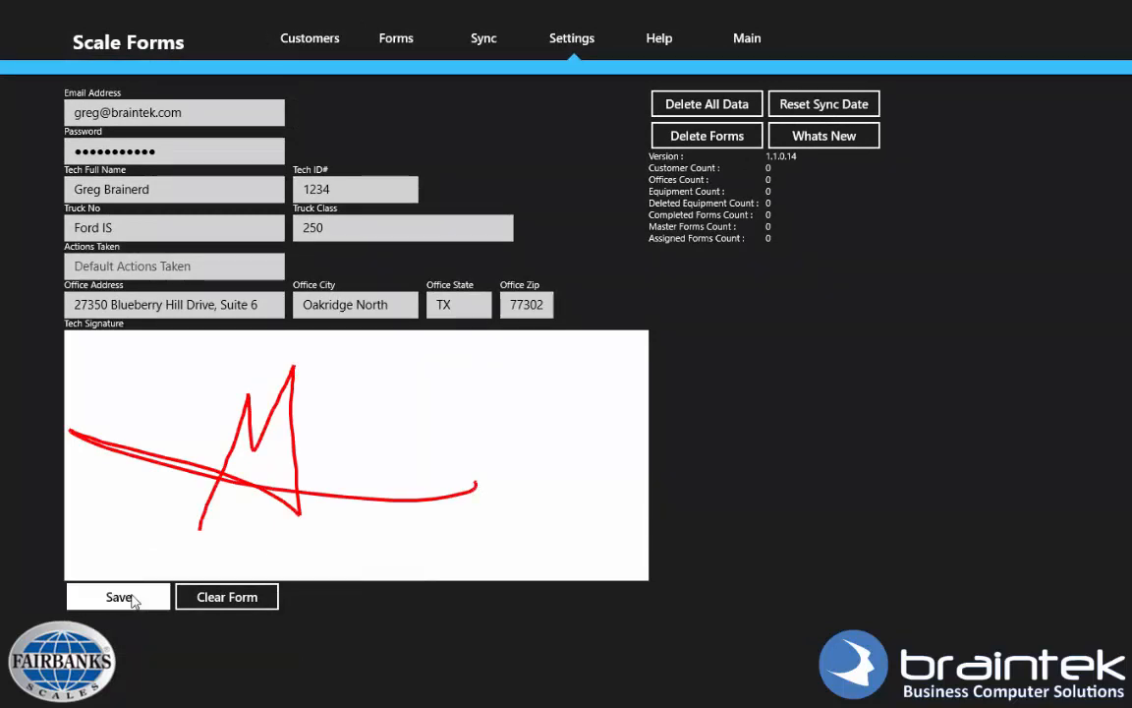
click(589, 42)
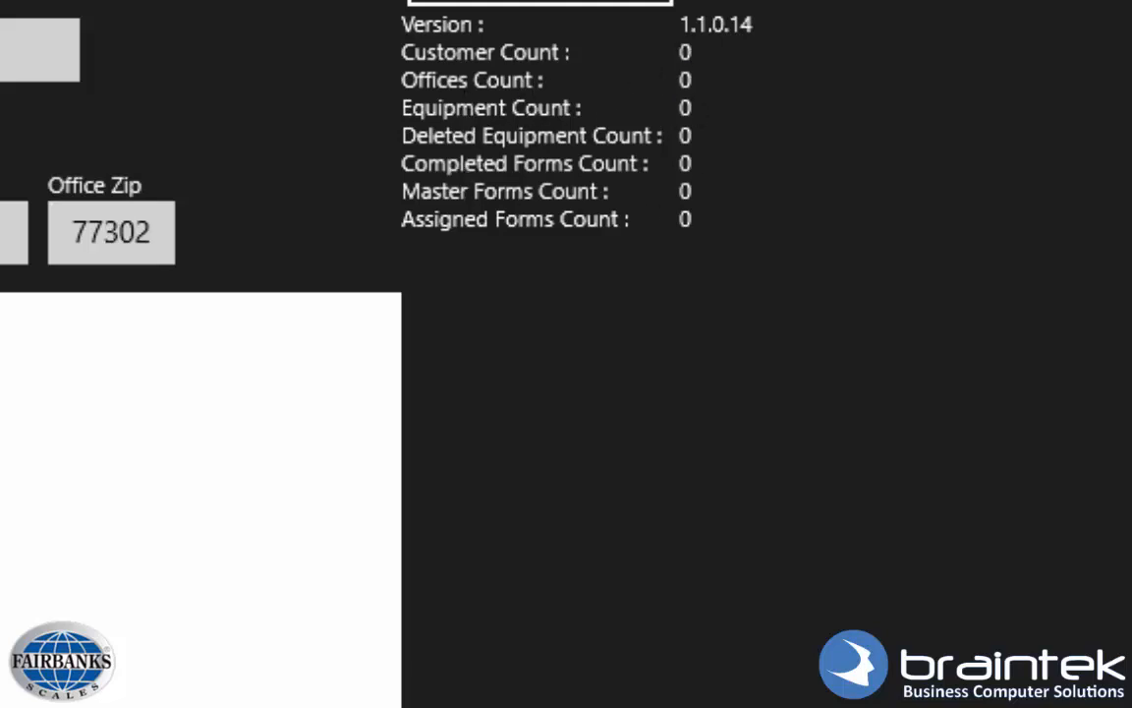
Sync with the server, then browse the downloaded customer tiles on the Customers page.
click(346, 27)
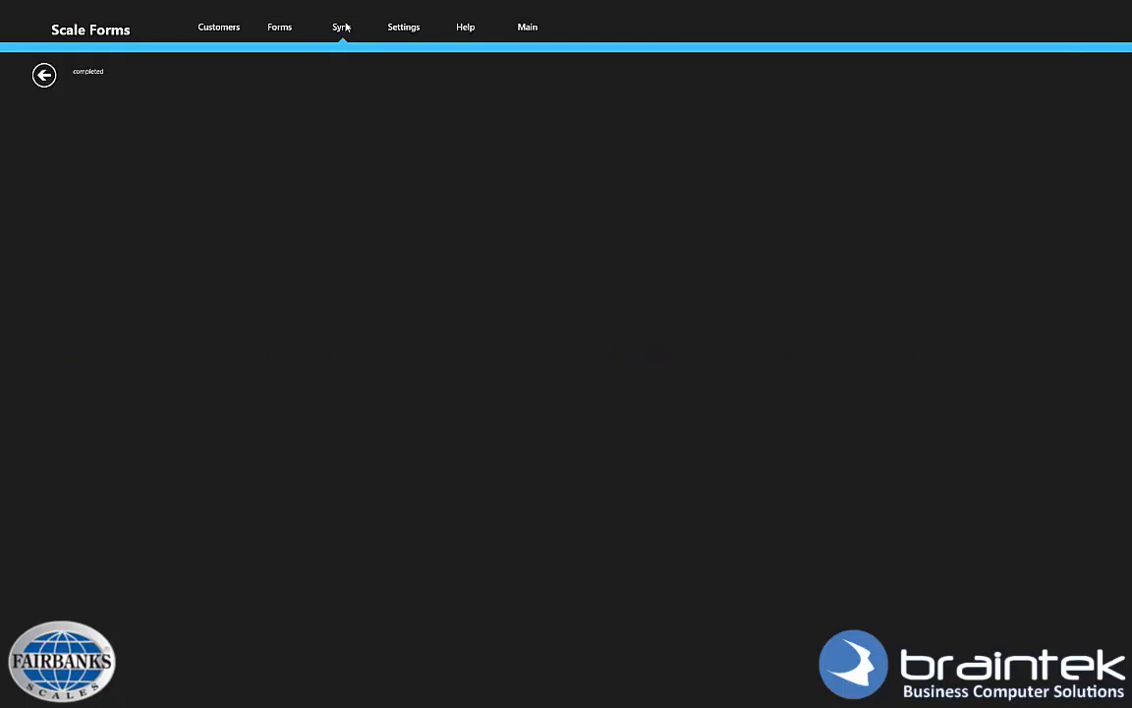
click(220, 29)
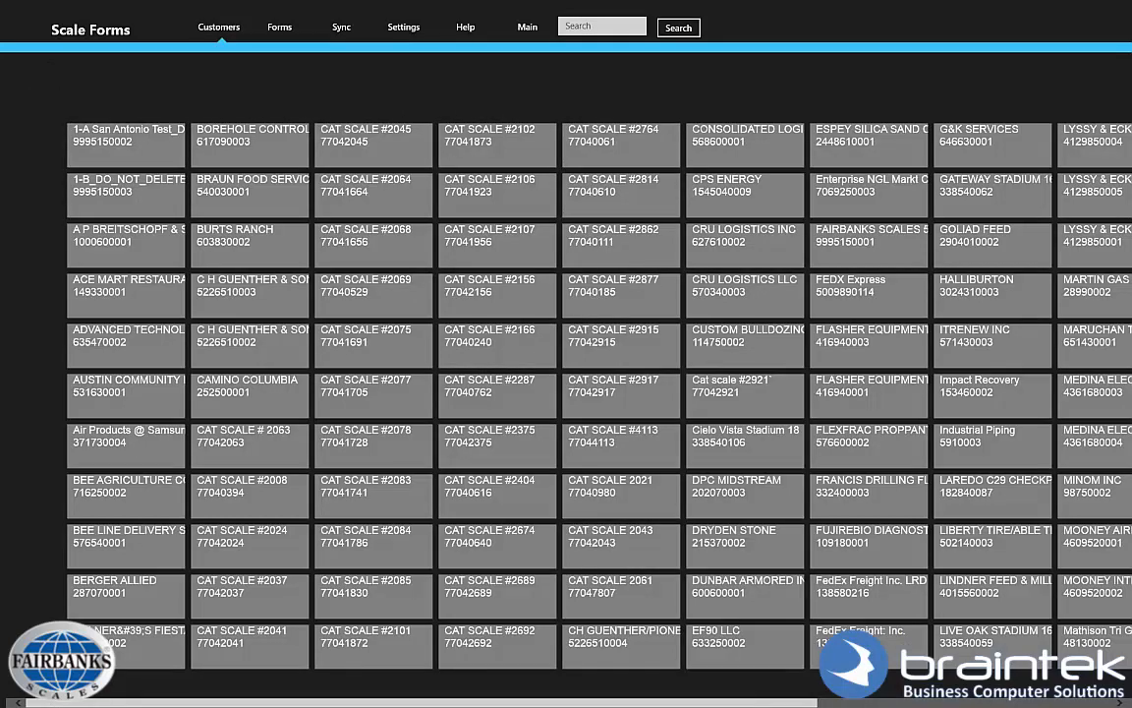
click(878, 704)
drag(877, 703, 541, 704)
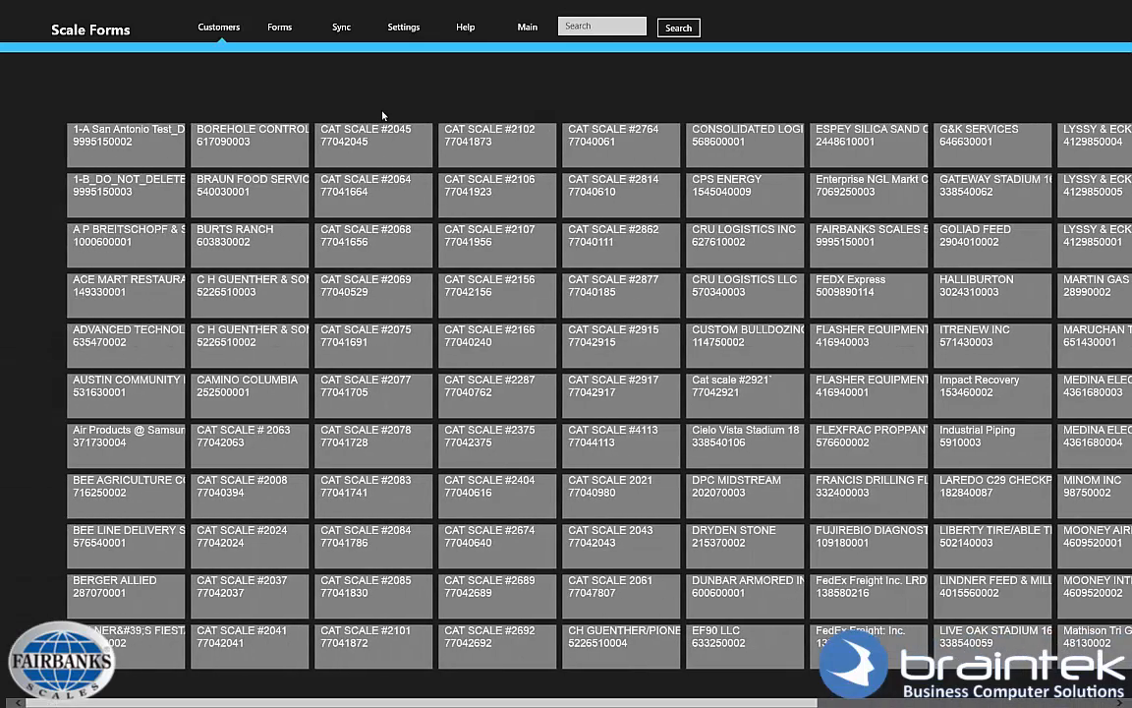
Choose company 1-A San Antonio Test, unit Front Gate and form 101588, then open the certificate.
click(305, 32)
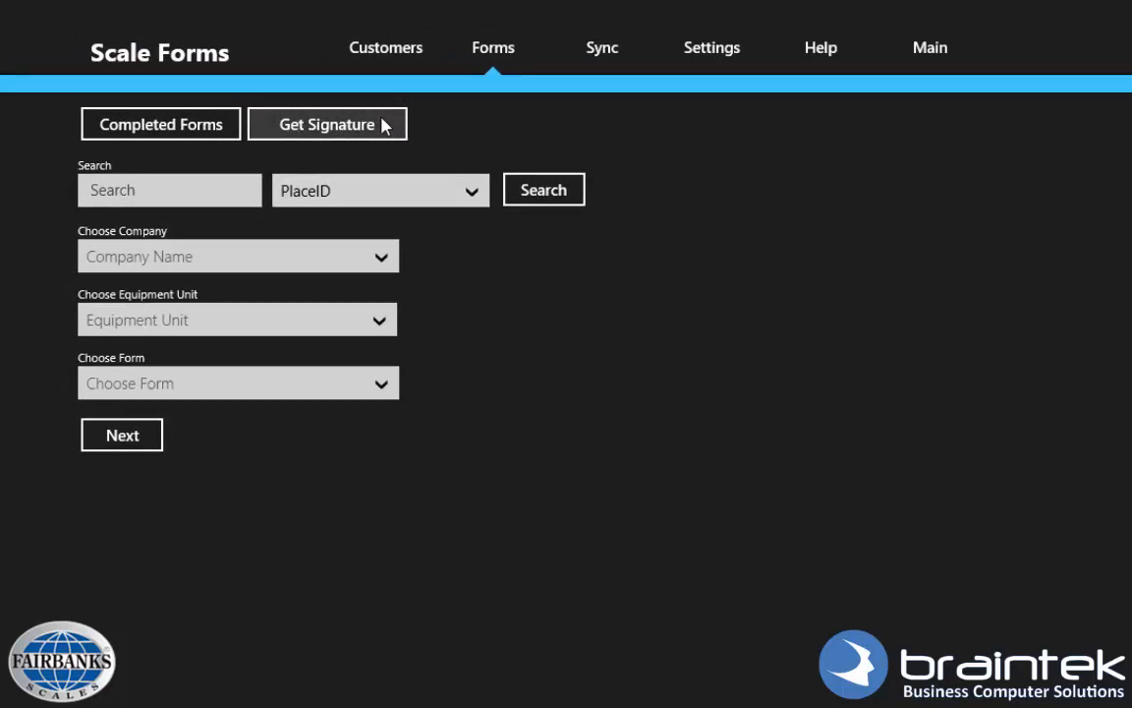
click(391, 259)
scroll(384, 295, up, 10)
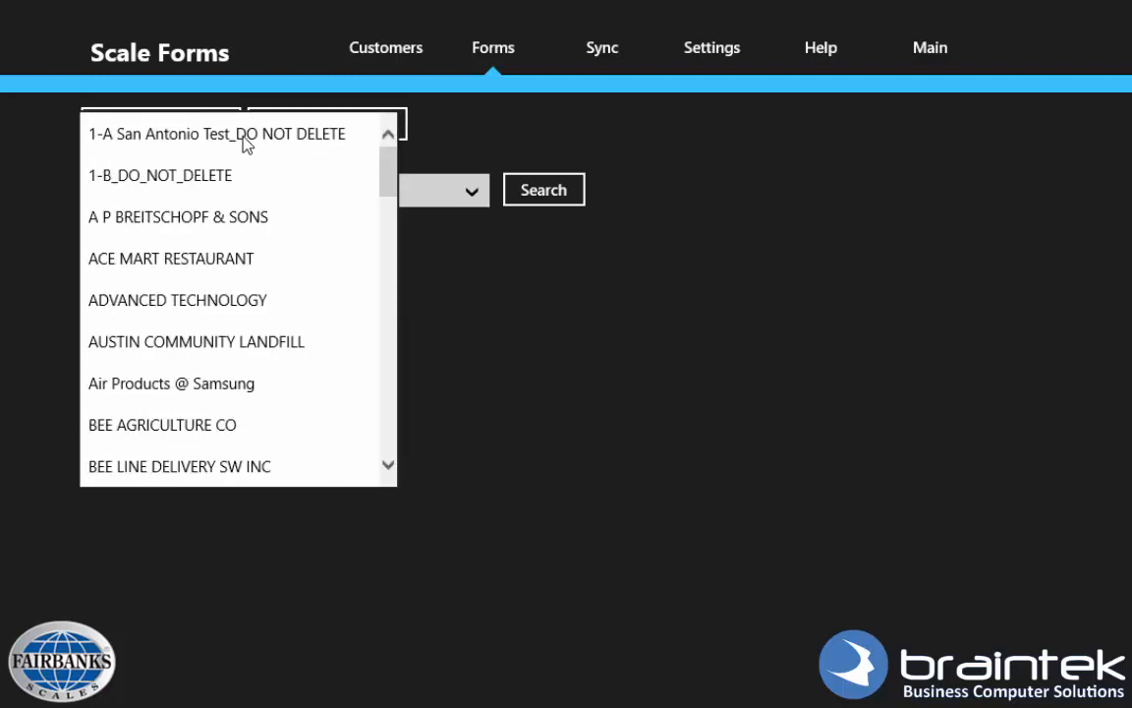
click(244, 145)
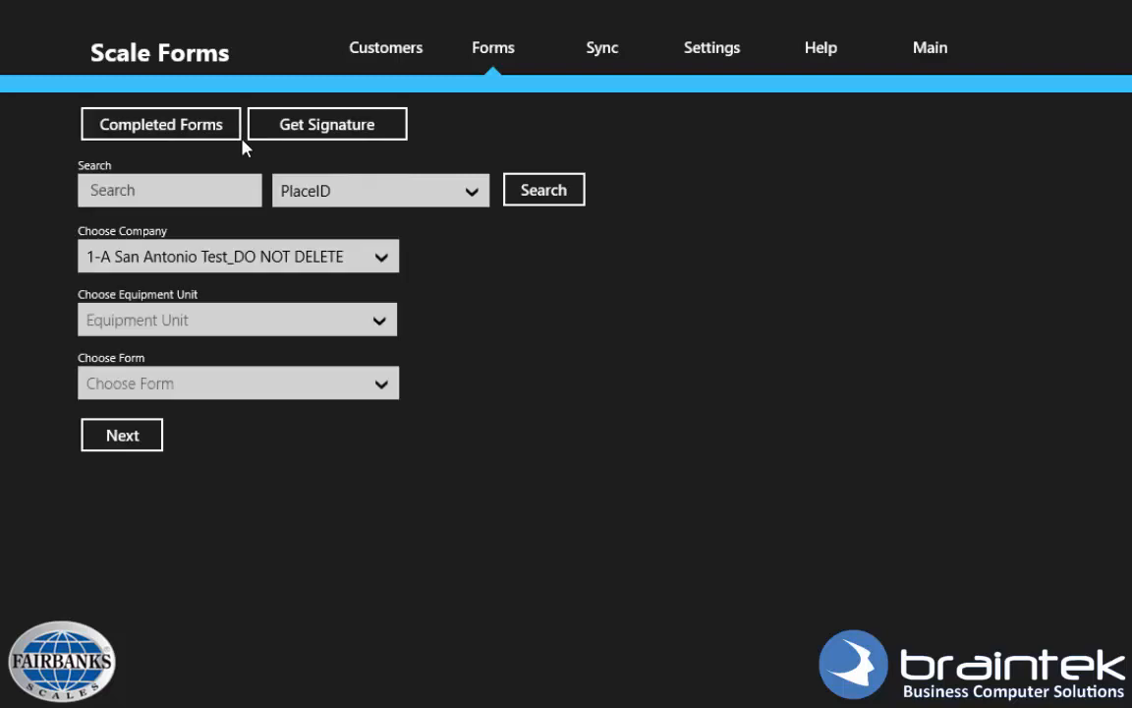
click(379, 321)
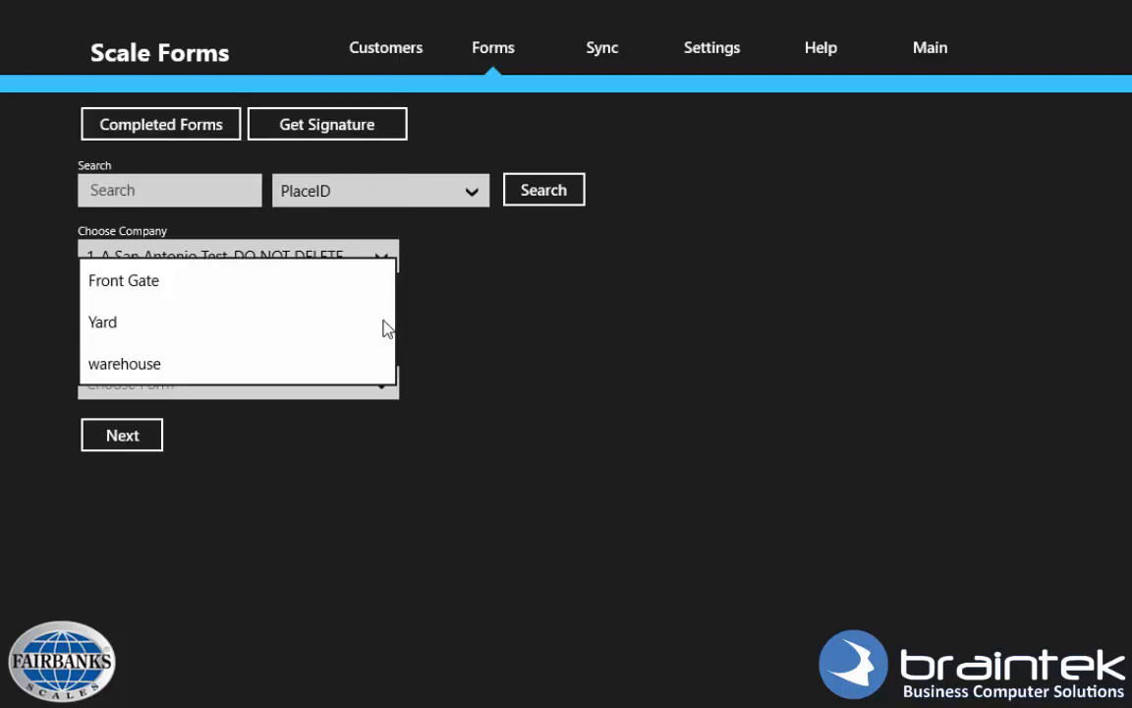
click(164, 283)
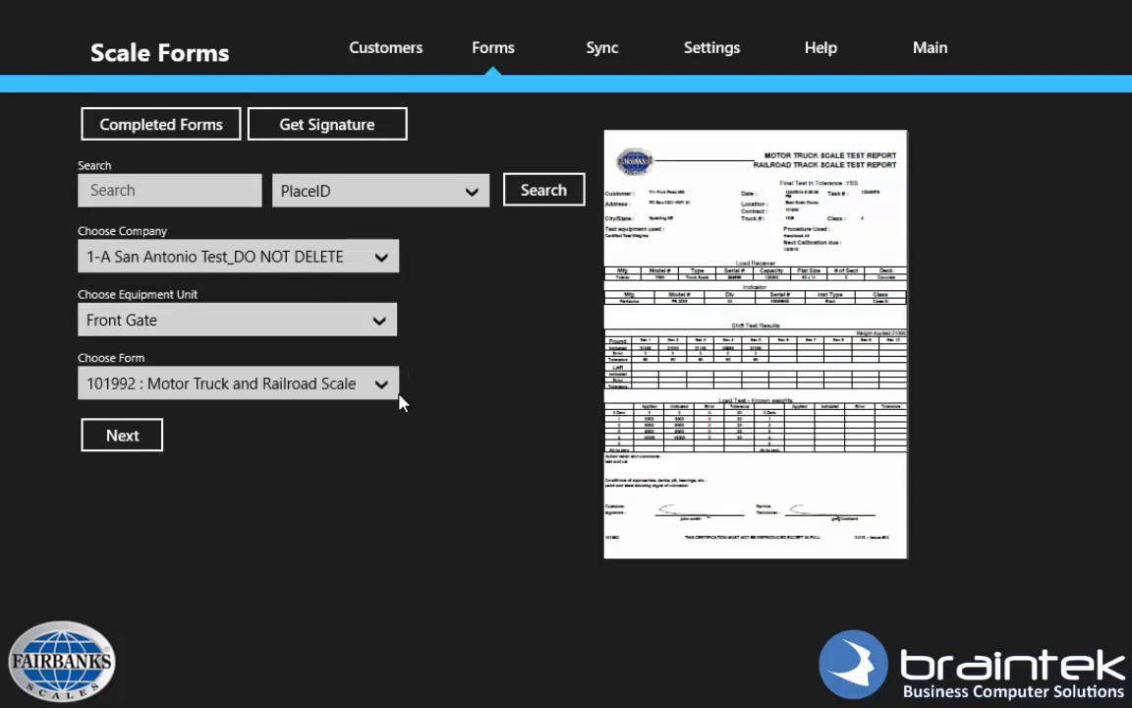
click(389, 386)
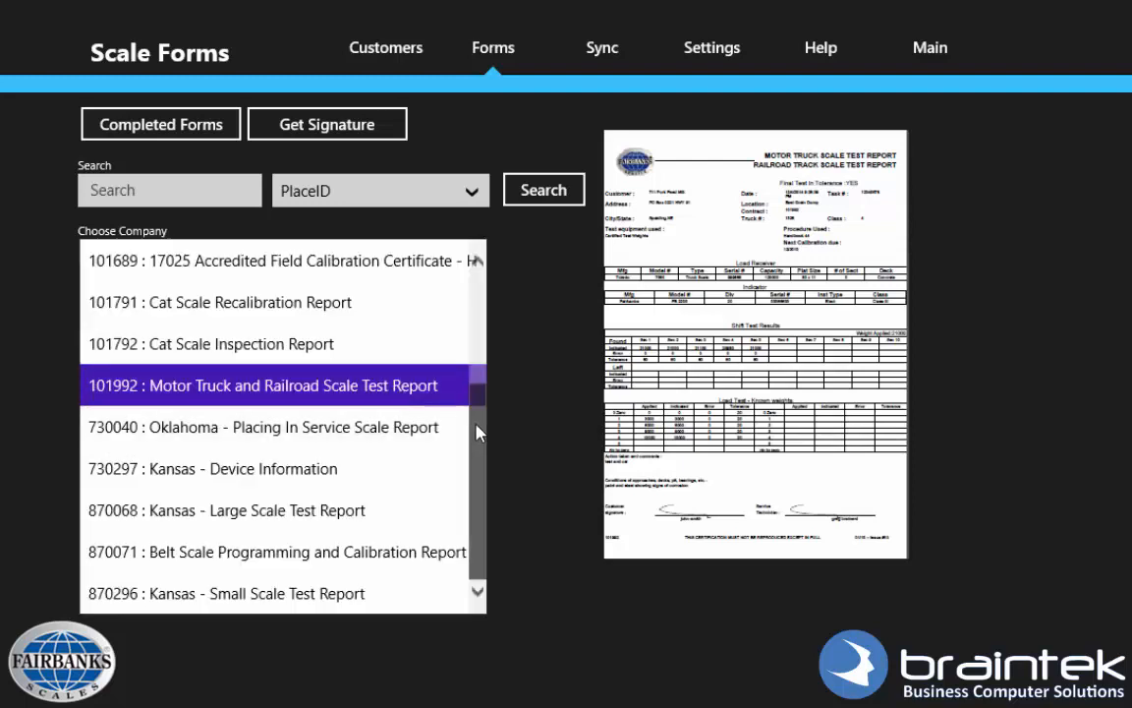
drag(479, 432, 475, 330)
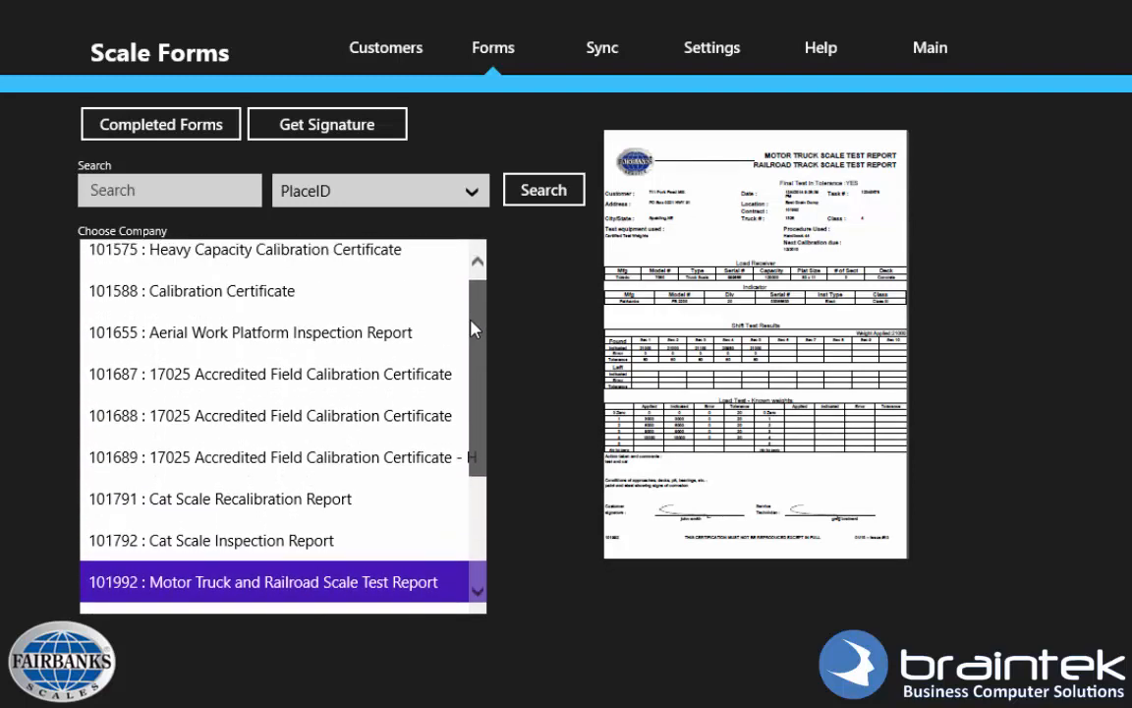
click(295, 297)
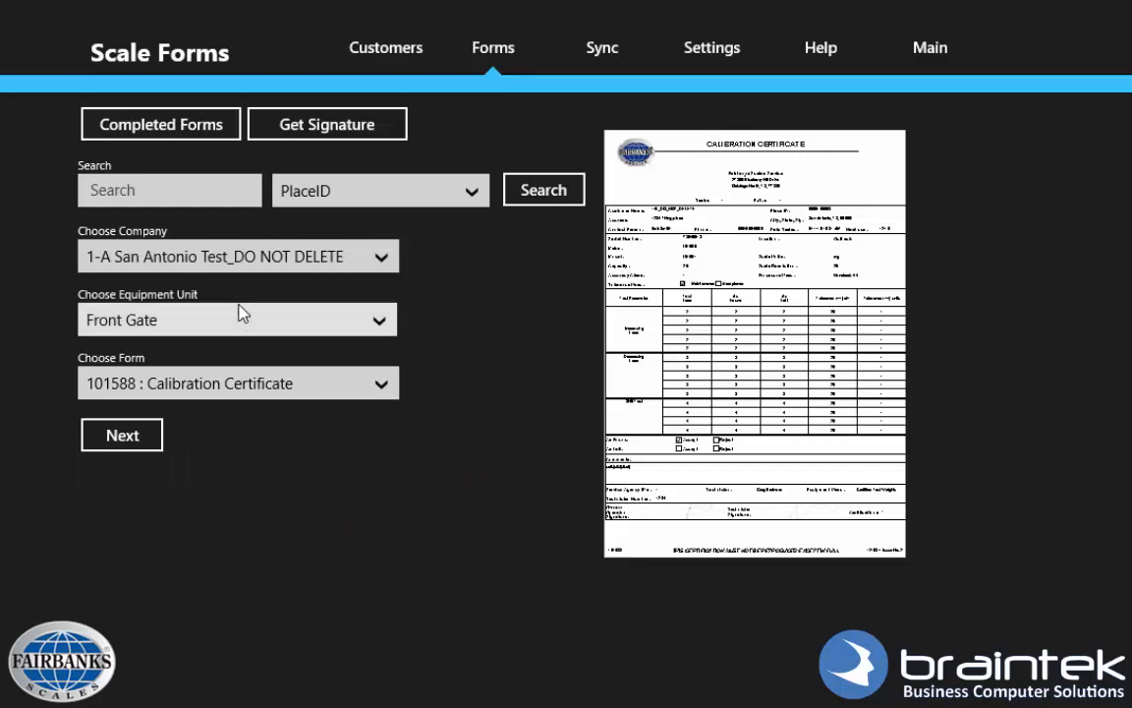
click(132, 439)
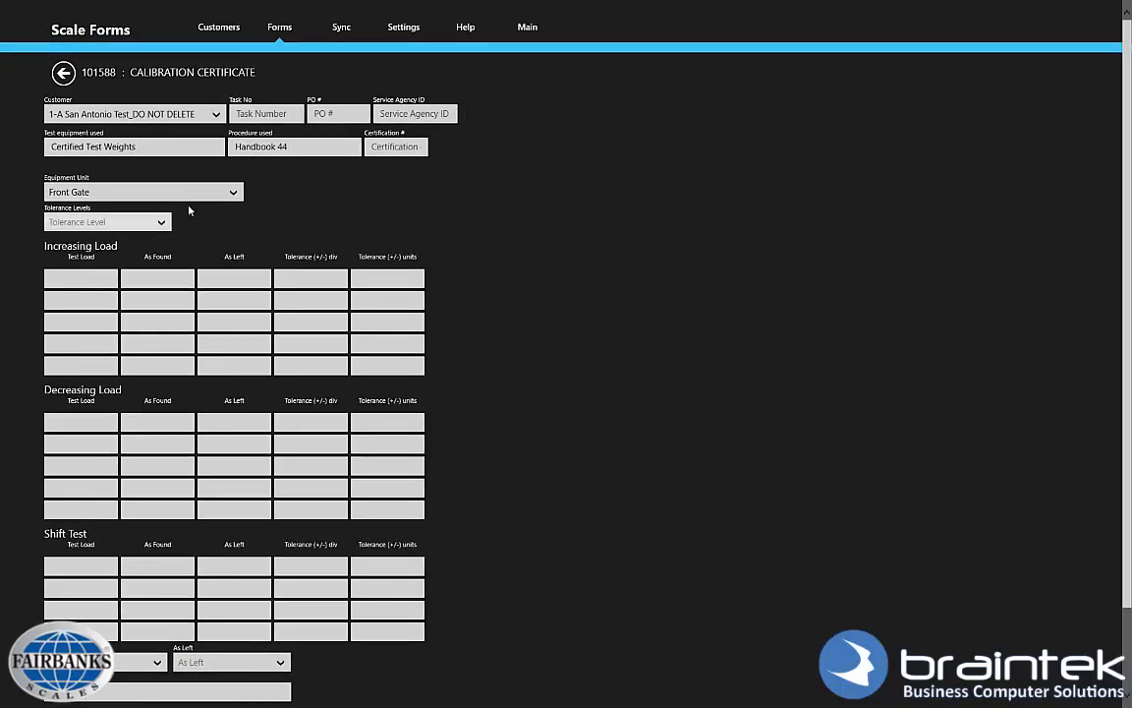
Enter task t1234, PO po1234, agency ser1234, certification cer1234, with Maintenance tolerance.
scroll(429, 282, down, 2)
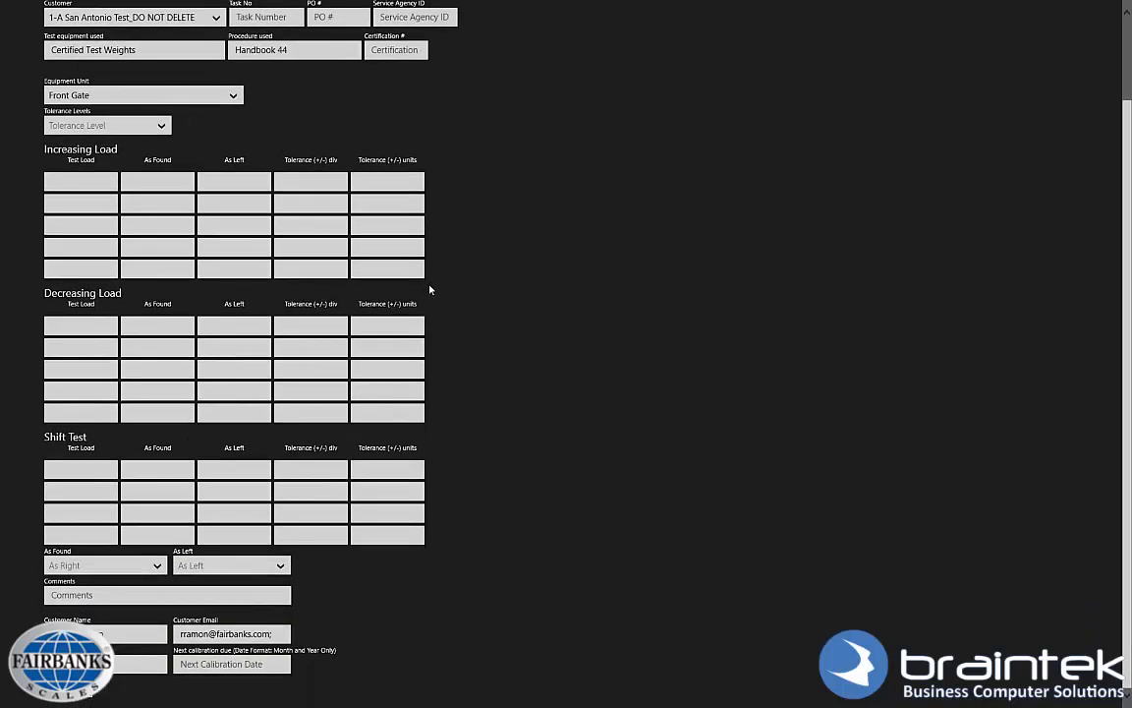
scroll(430, 289, up, 2)
scroll(429, 289, down, 2)
scroll(330, 383, up, 2)
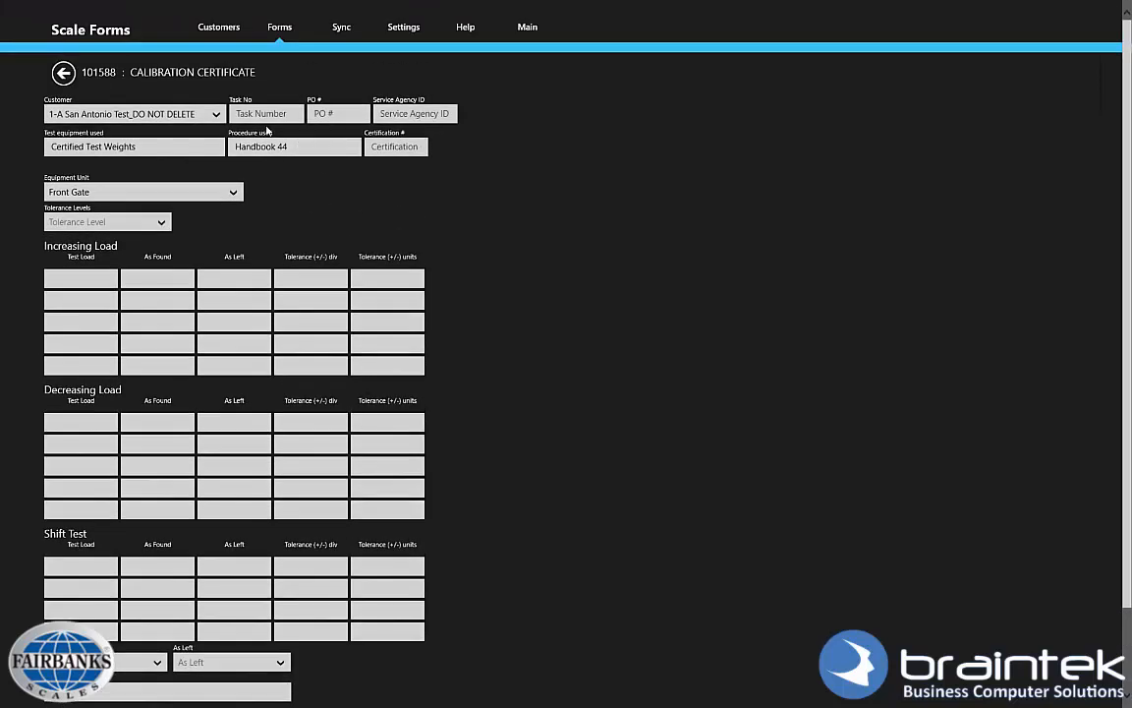
click(268, 114)
text(t1234)
key(Tab)
text(po)
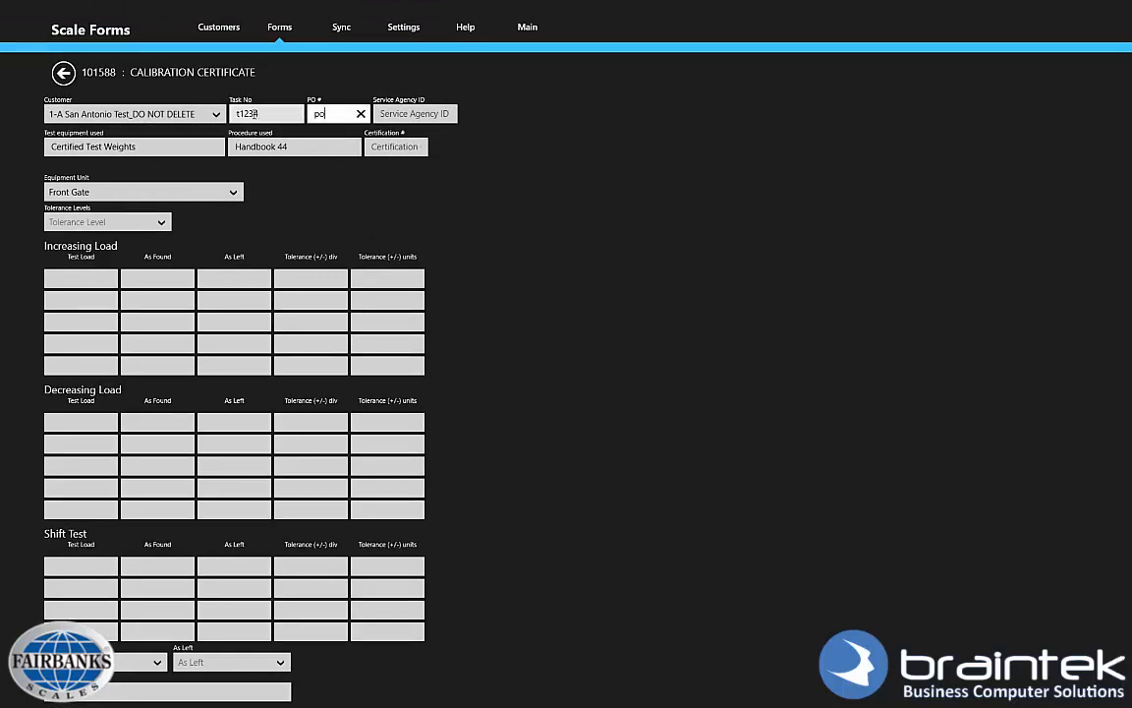
key(Tab)
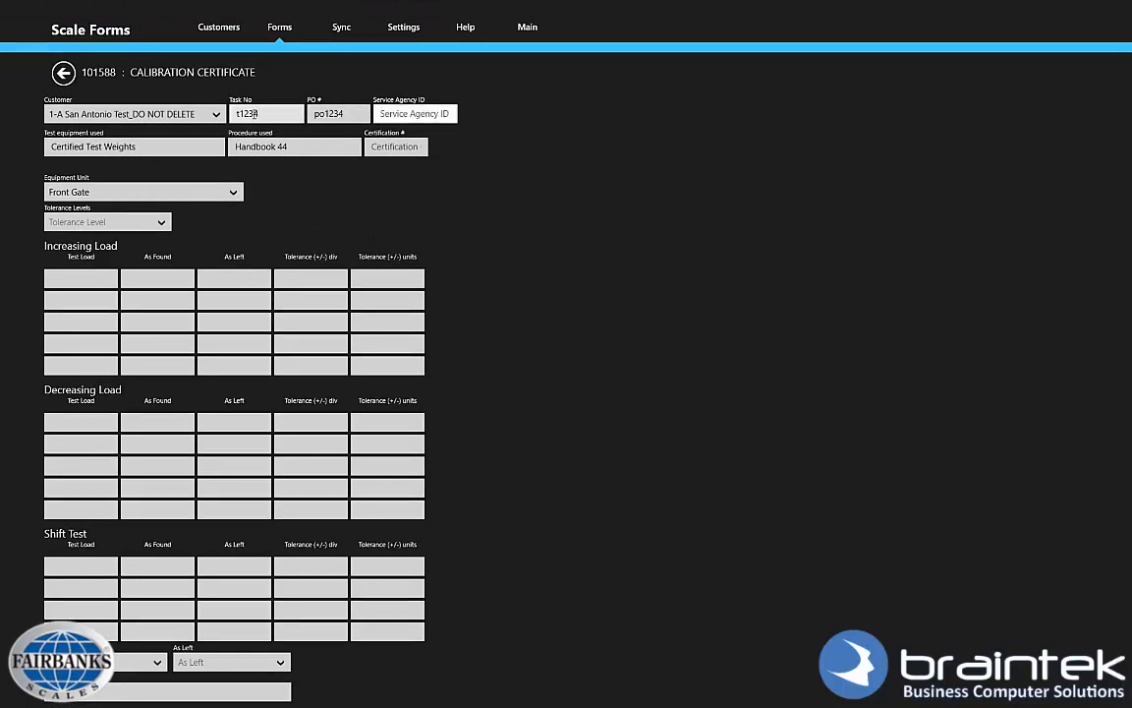
text(ser)
key(Tab)
key(Tab)
key(Tab)
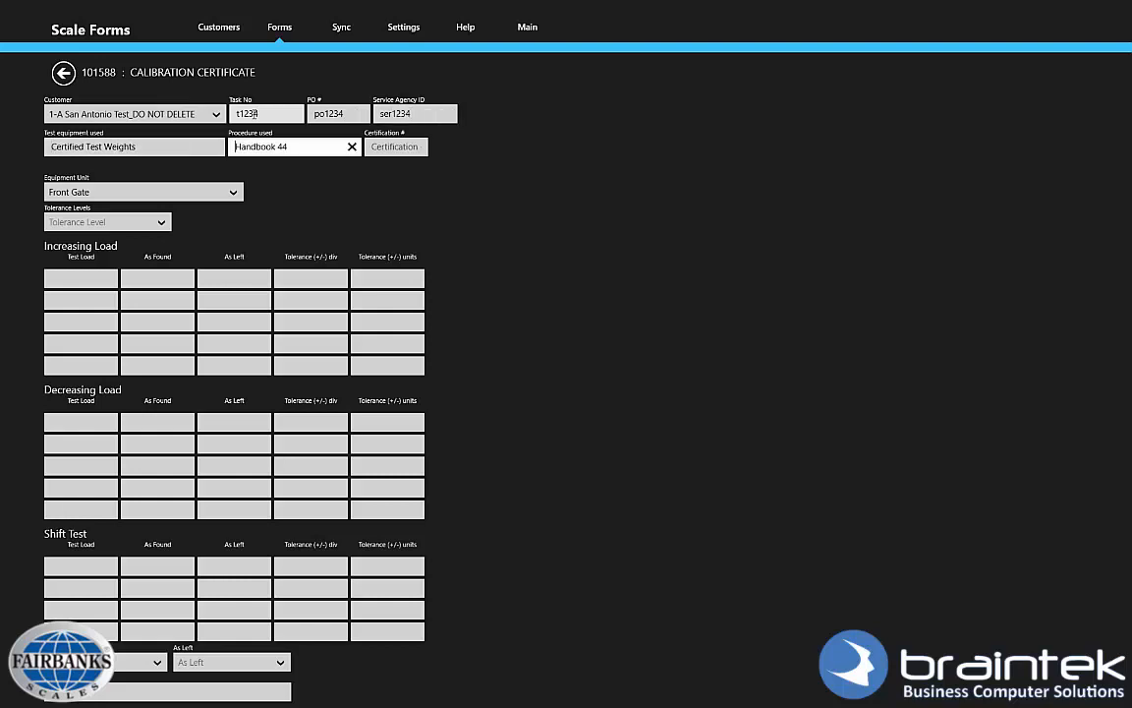
text(cer12)
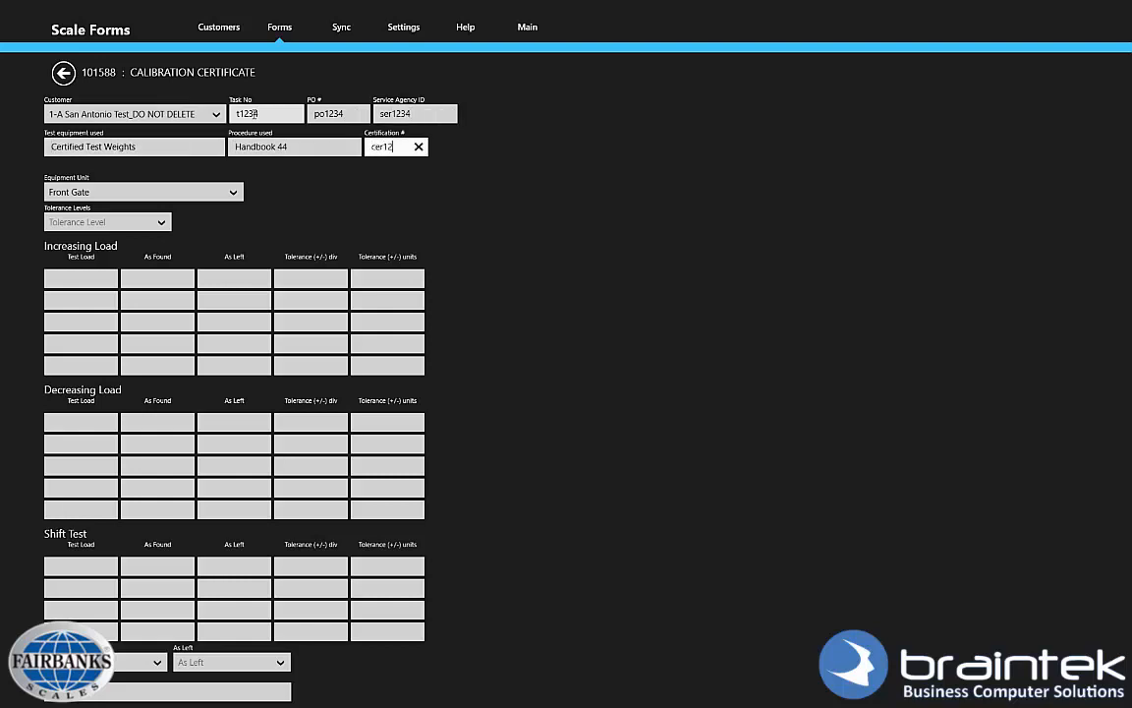
key(Tab)
key(Tab)
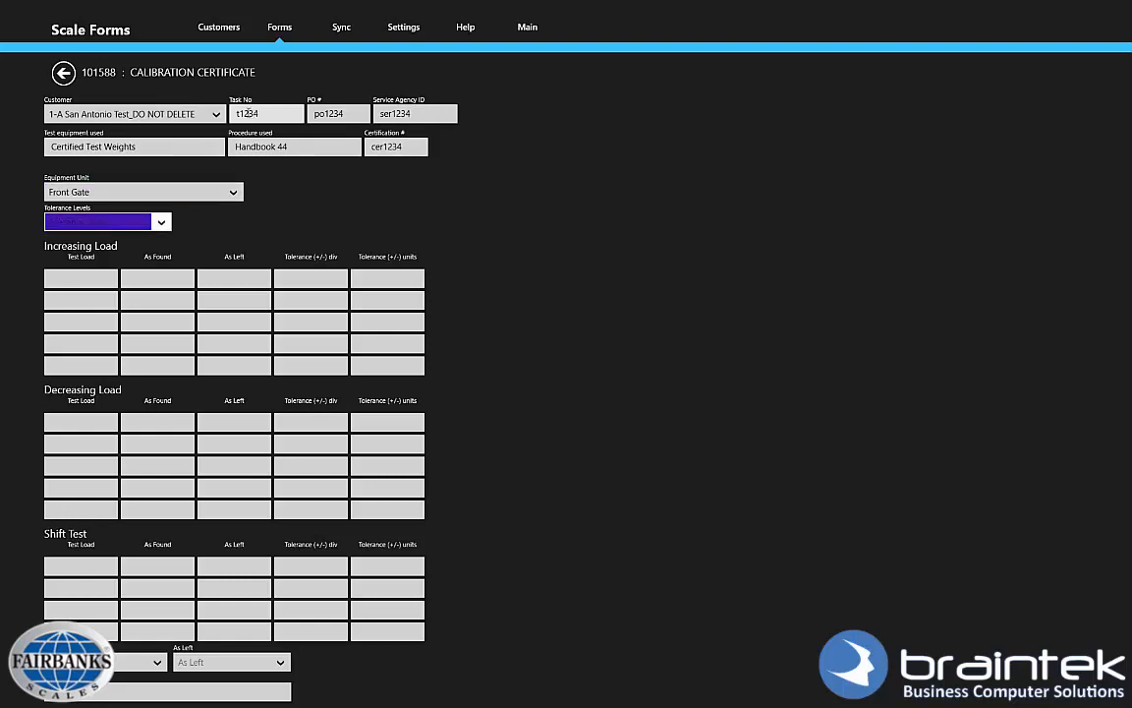
click(148, 220)
click(117, 204)
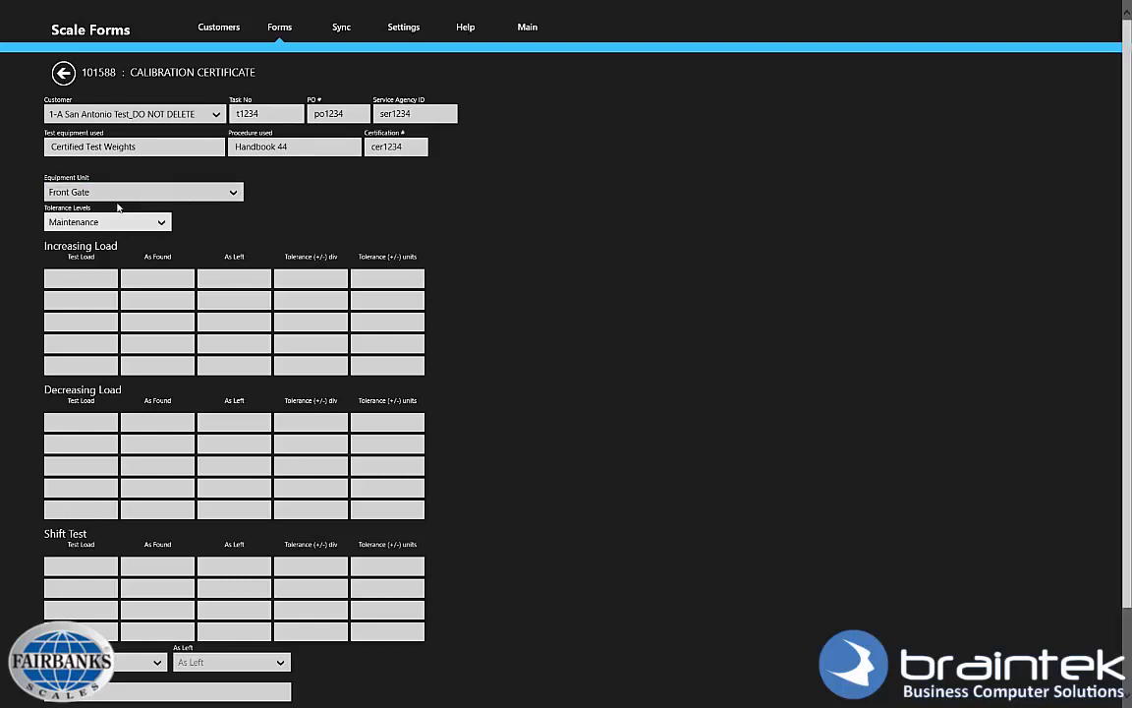
Fill the Increasing Load Test Load, As Found and As Left rows with 1.
click(93, 279)
text(1)
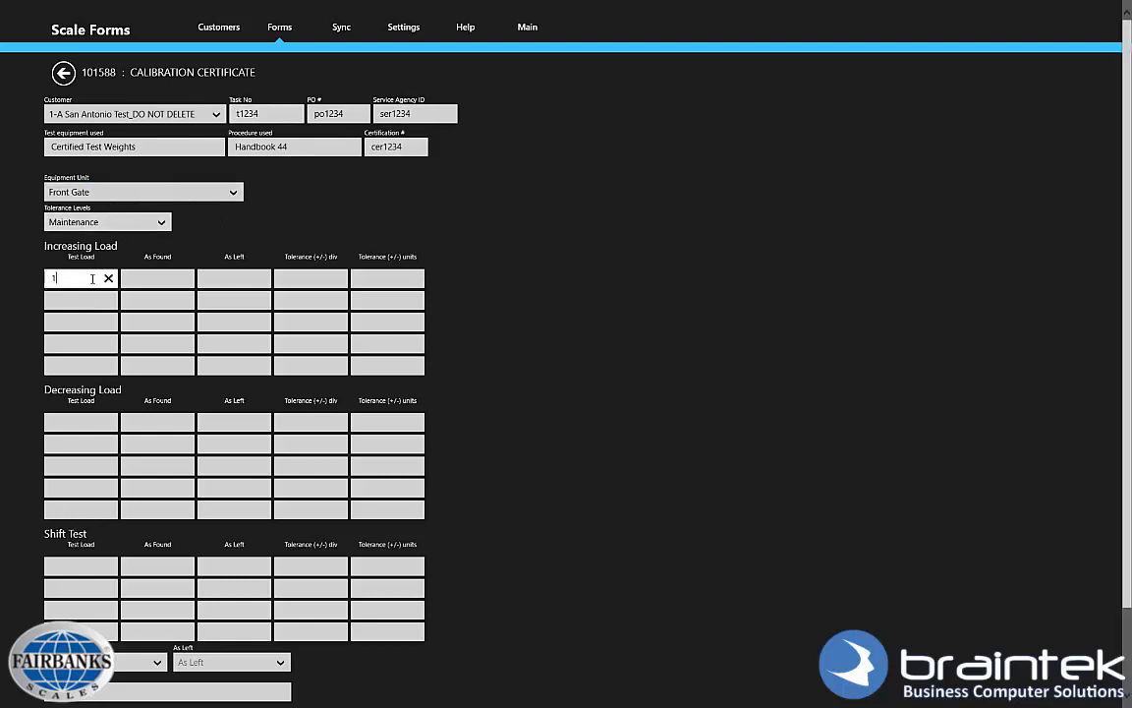
key(Tab)
text(1)
key(Tab)
key(1)
key(Tab)
text(1)
key(Tab)
text(1)
key(Tab)
text(1)
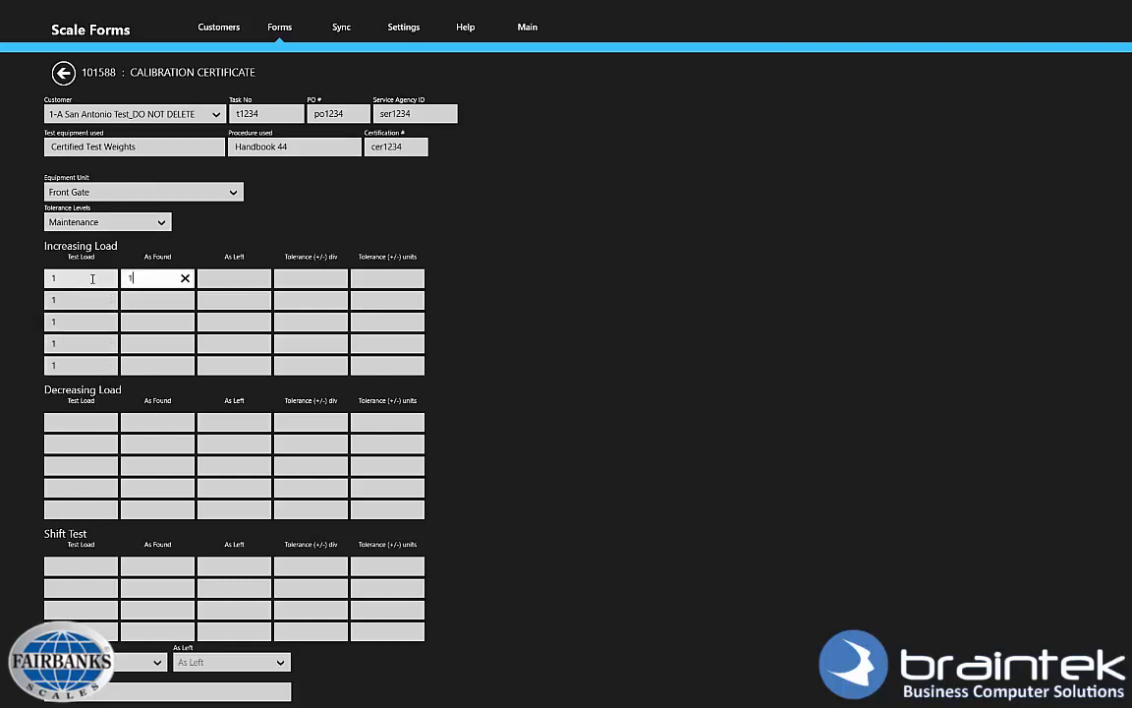
key(Tab)
key(1)
key(Tab)
key(1)
key(Tab)
key(1)
key(Tab)
text(1)
key(Tab)
text(1)
key(Tab)
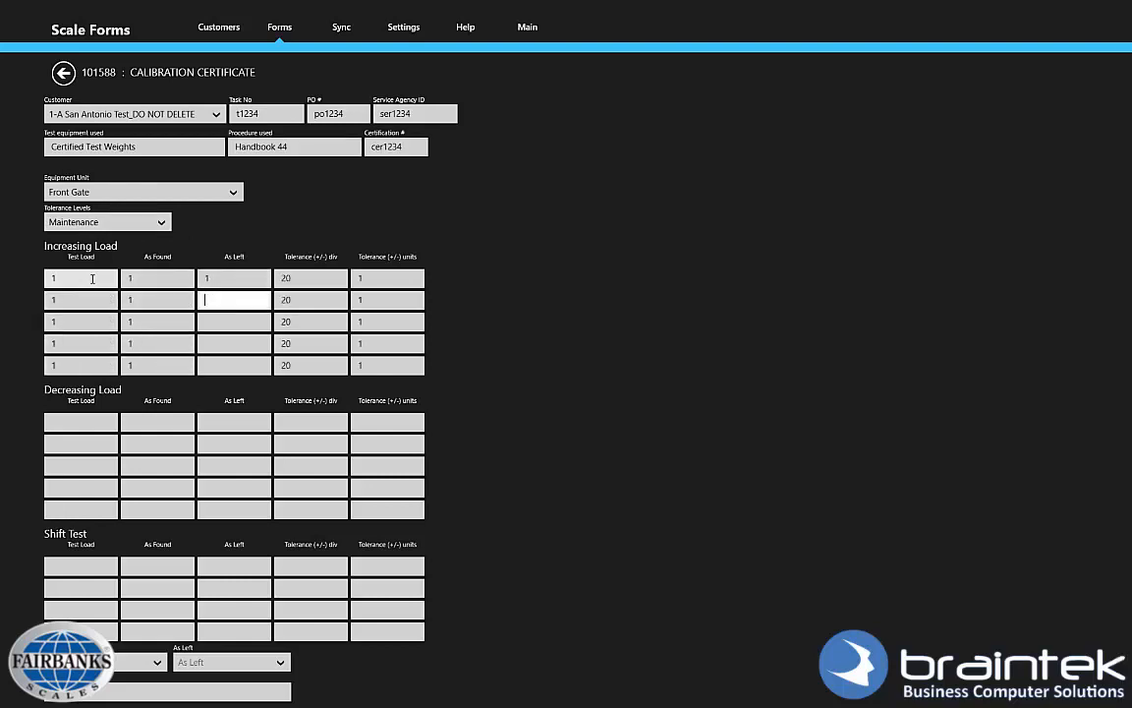
key(1)
key(Tab)
key(1)
key(Tab)
text(1)
key(Tab)
text(1)
key(Tab)
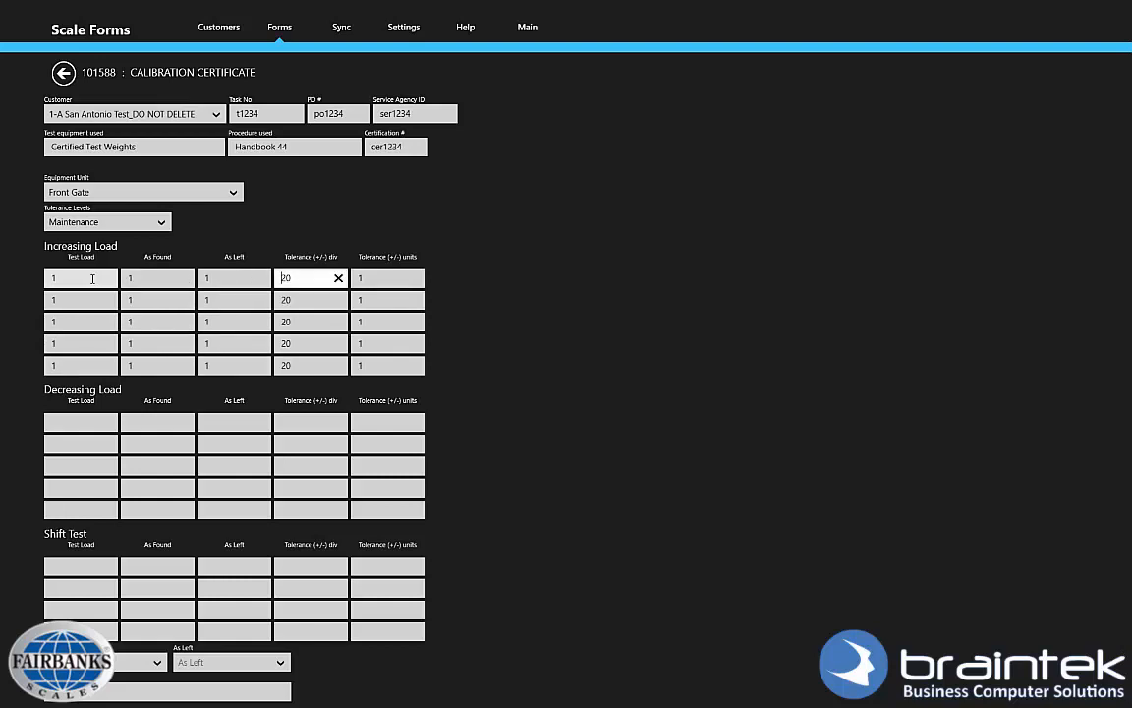
Fill the Decreasing Load rows with 2.
scroll(455, 362, down, 2)
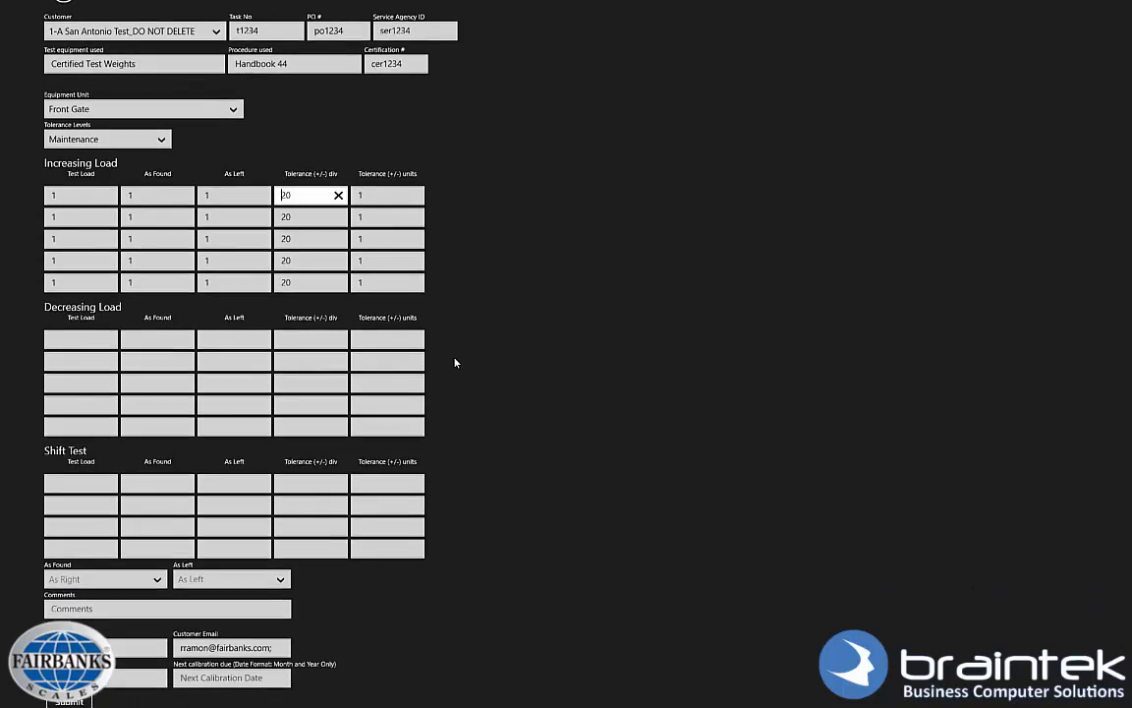
click(82, 322)
text(2)
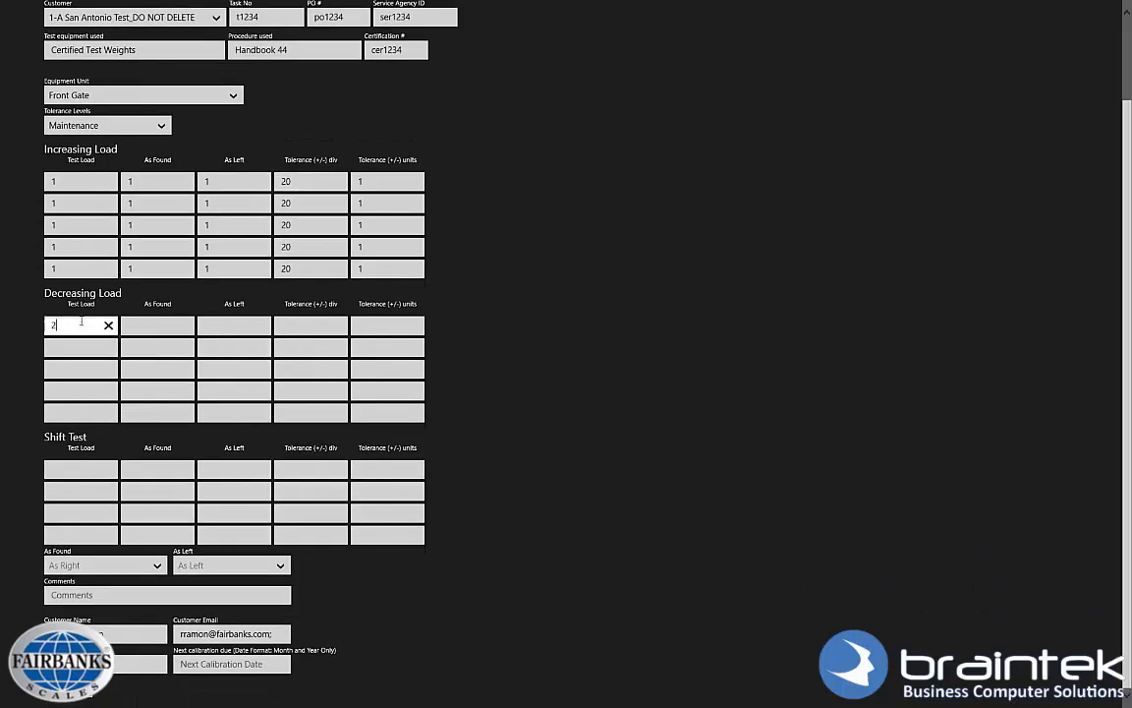
key(Tab)
key(2)
key(Tab)
key(2)
key(Tab)
key(2)
key(Tab)
key(2)
key(Tab)
key(2)
key(Tab)
key(2)
key(Tab)
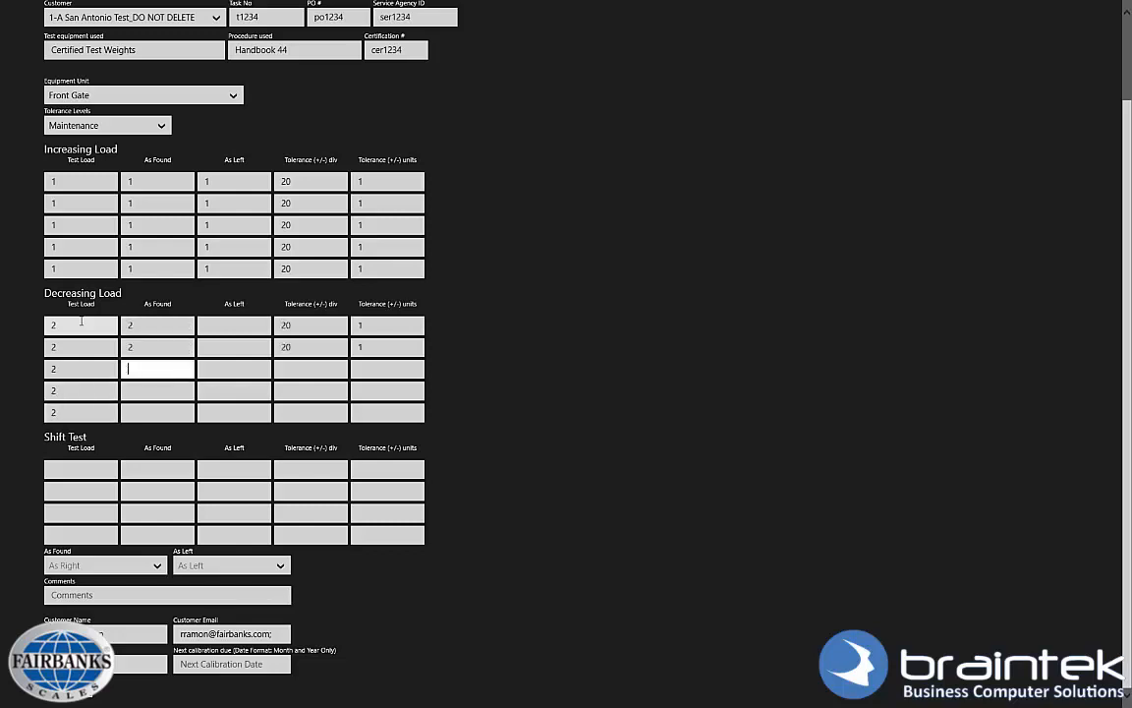
key(2)
key(Tab)
key(2)
key(Tab)
key(2)
key(Tab)
key(2)
key(Tab)
key(2)
key(Tab)
key(2)
key(Tab)
key(2)
key(Tab)
text(2)
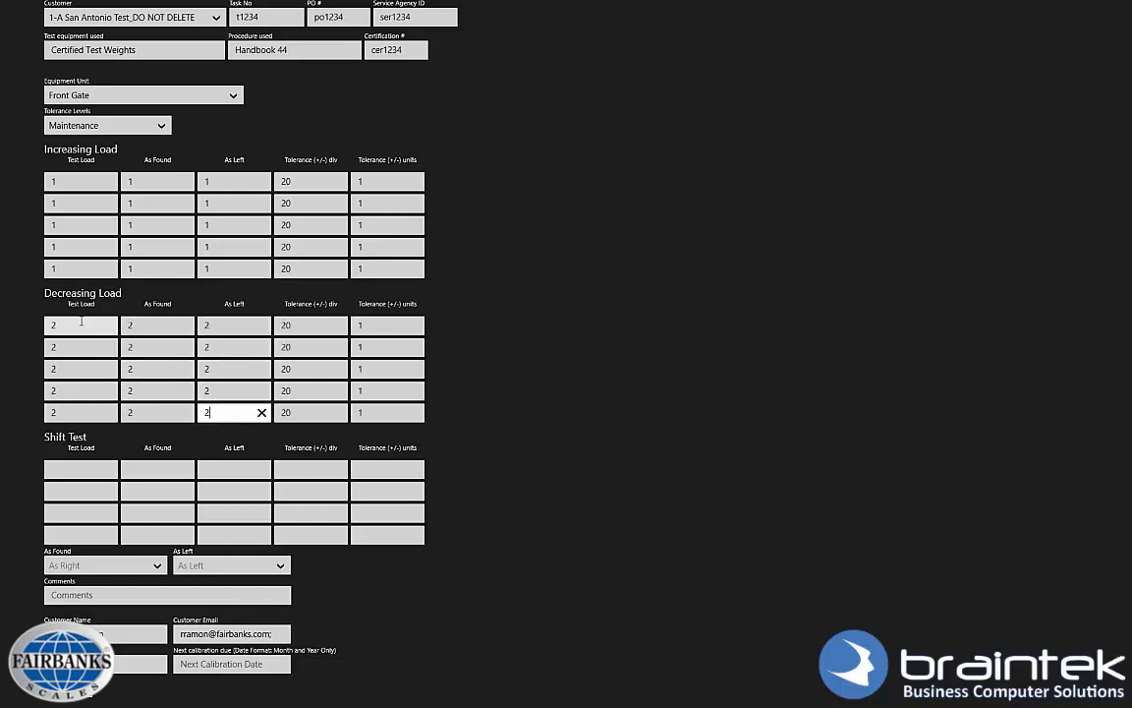
Fill the Shift Test rows with 3.
click(78, 469)
text(3)
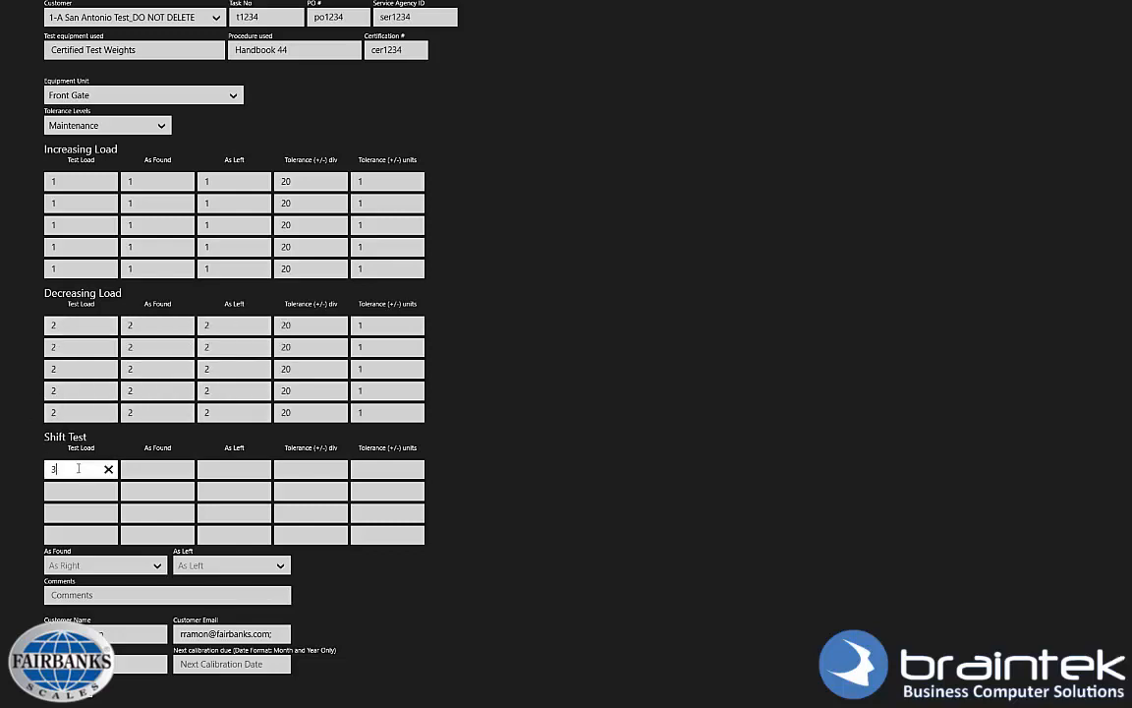
key(Tab)
text(3)
key(Tab)
text(3)
key(Tab)
text(3)
key(Tab)
key(3)
key(Tab)
key(3)
key(Tab)
key(3)
key(Tab)
key(3)
key(Tab)
key(3)
key(Tab)
key(3)
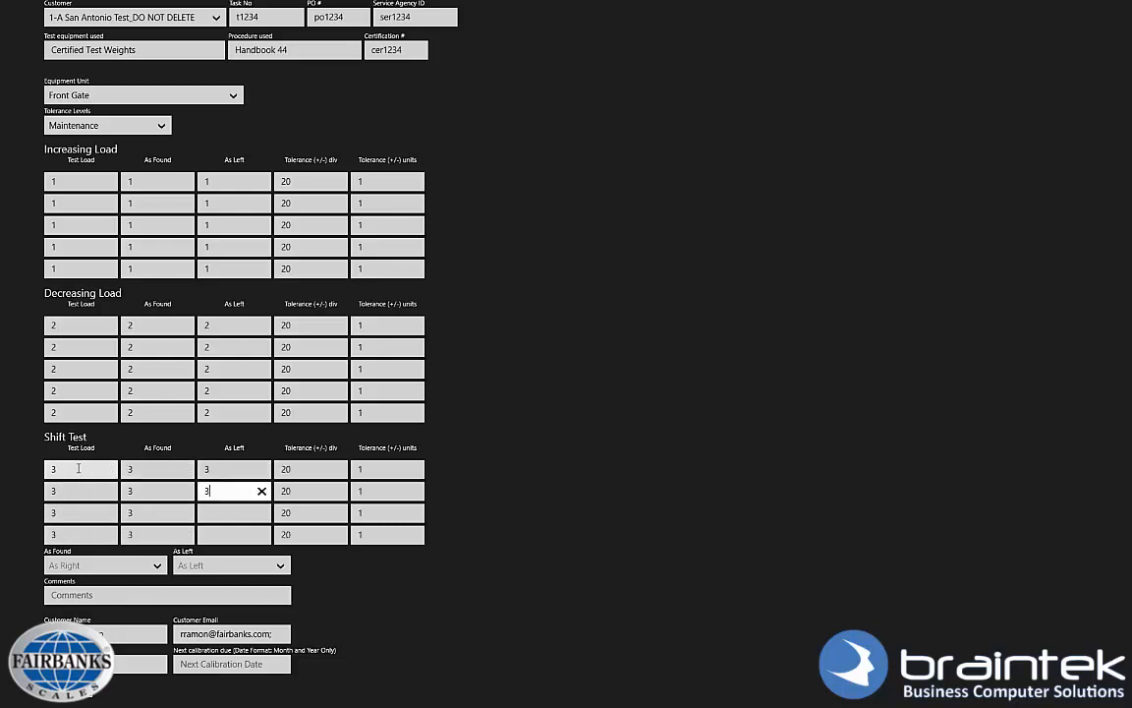
key(Tab)
key(3)
key(Tab)
key(3)
Set As Found and As Left to Accept and add the comment 'My comments are this about the'.
click(93, 565)
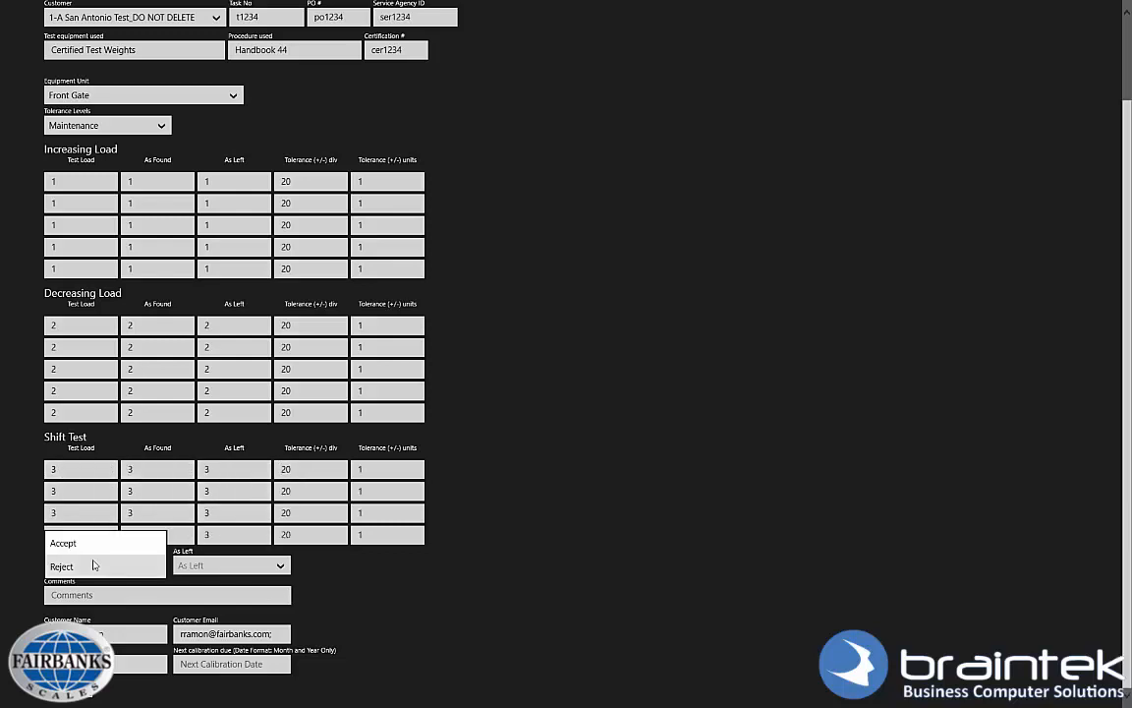
click(85, 547)
click(229, 565)
click(195, 543)
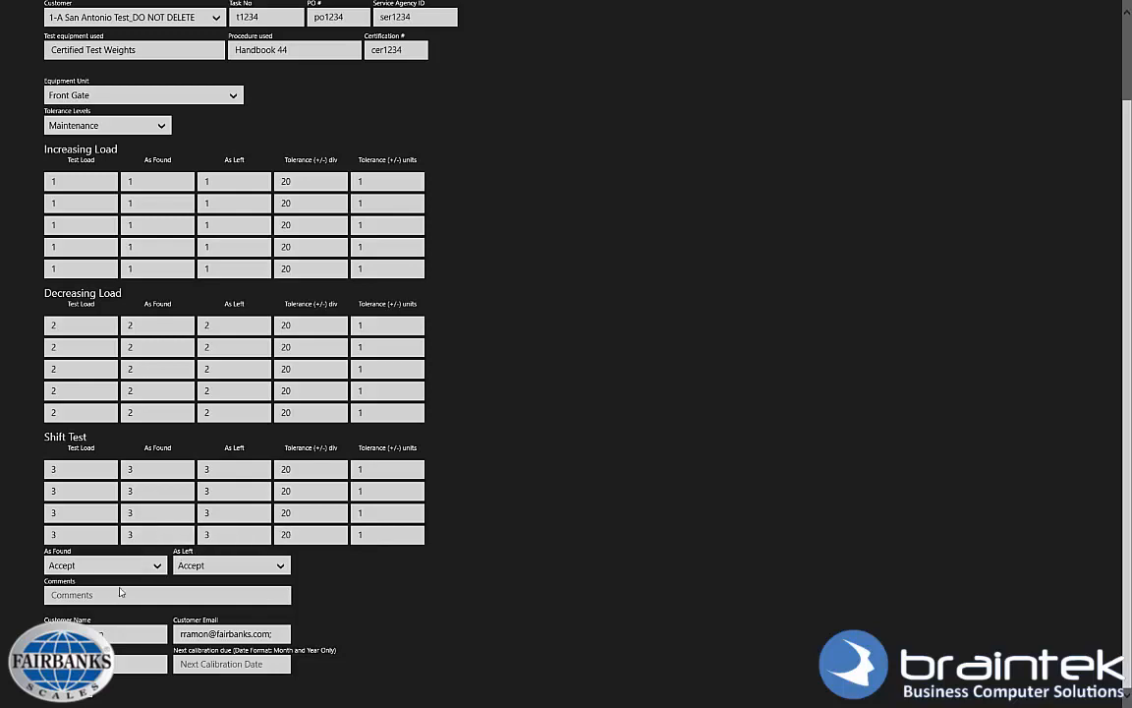
click(101, 594)
text(My commen)
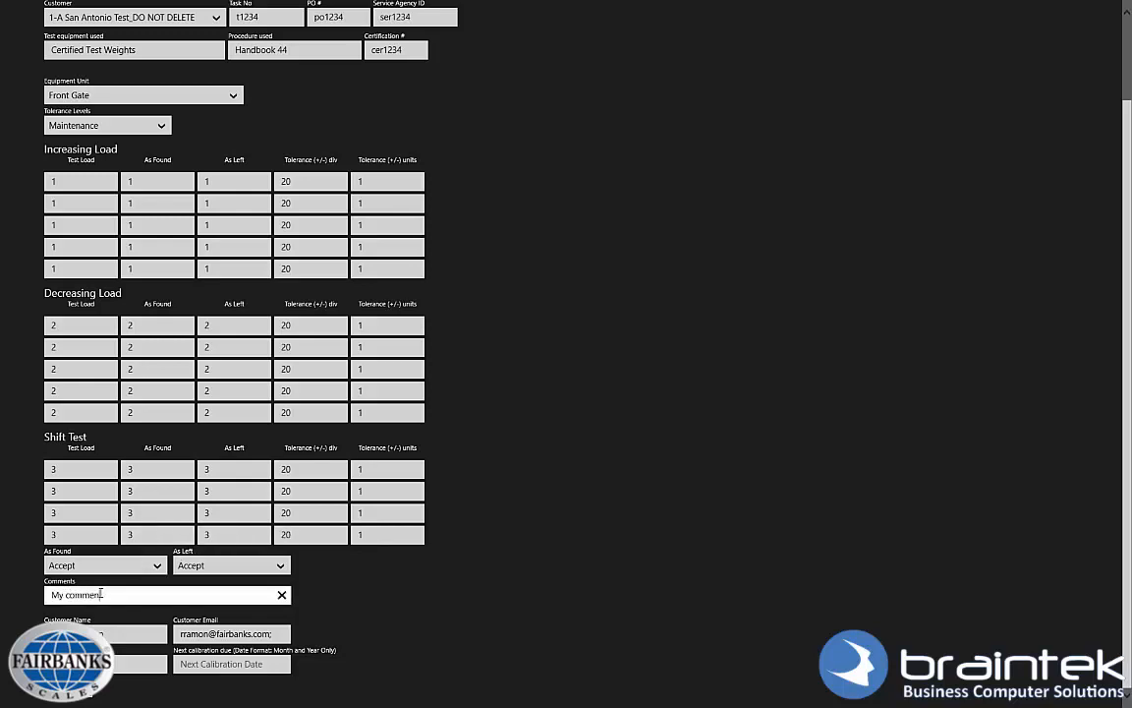
text(ts are this)
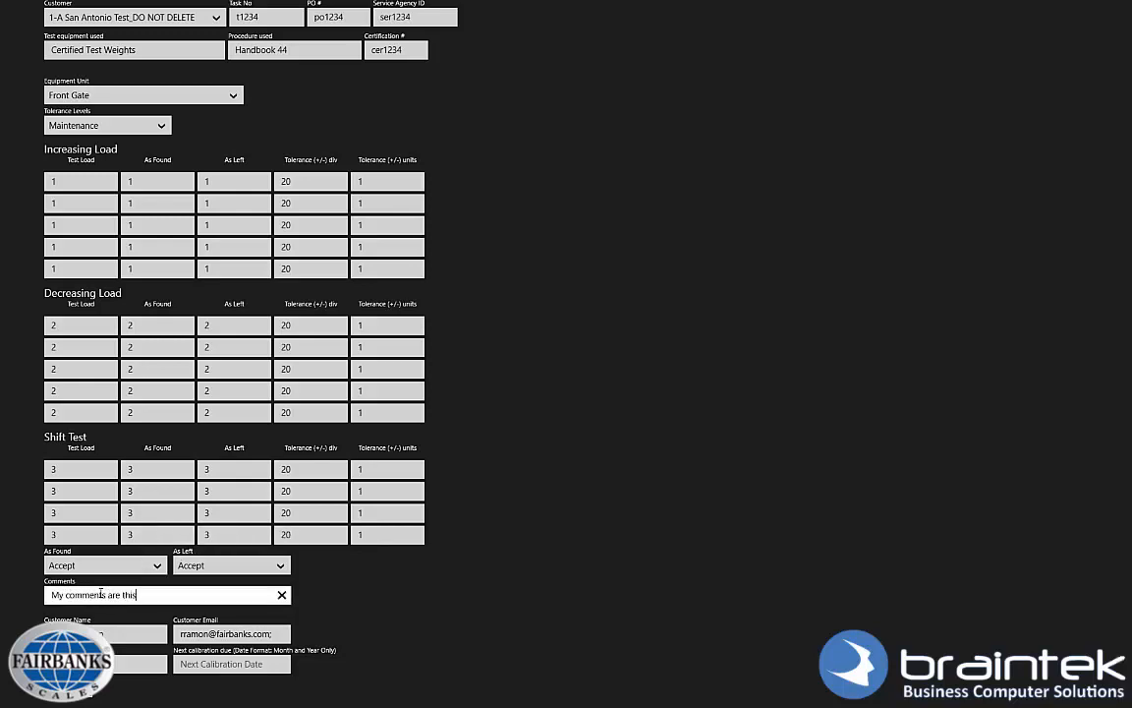
text( about the)
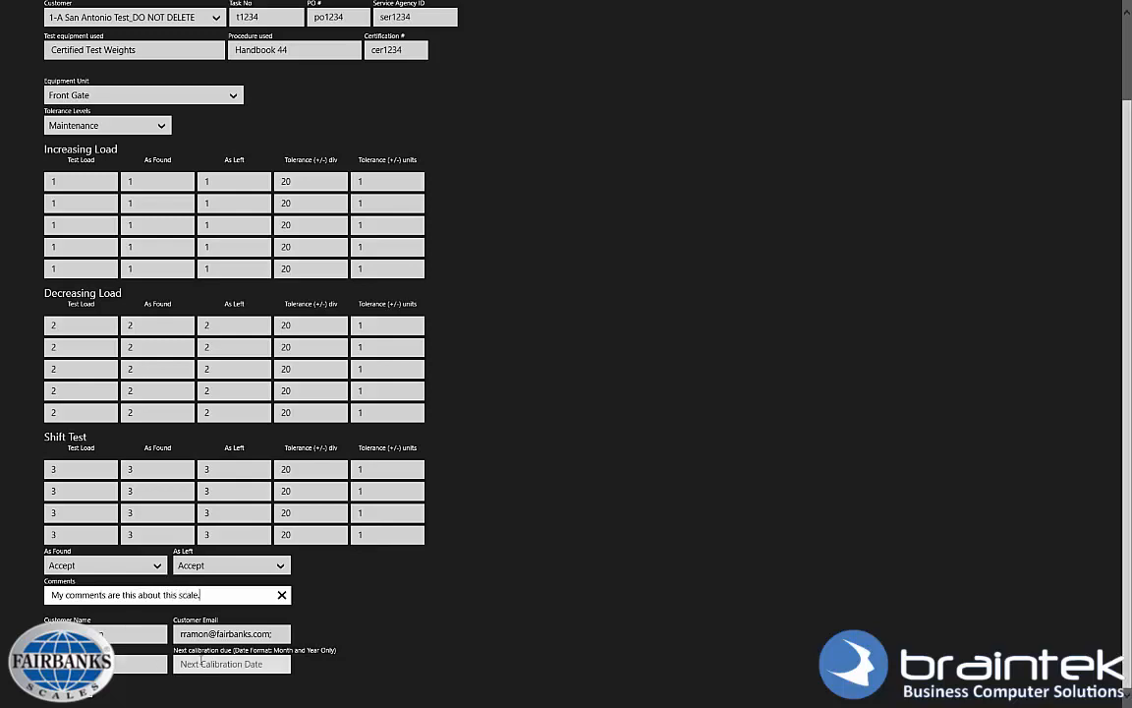
Clear the customer e-mail and begin the next calibration date with 12.
click(220, 635)
click(282, 635)
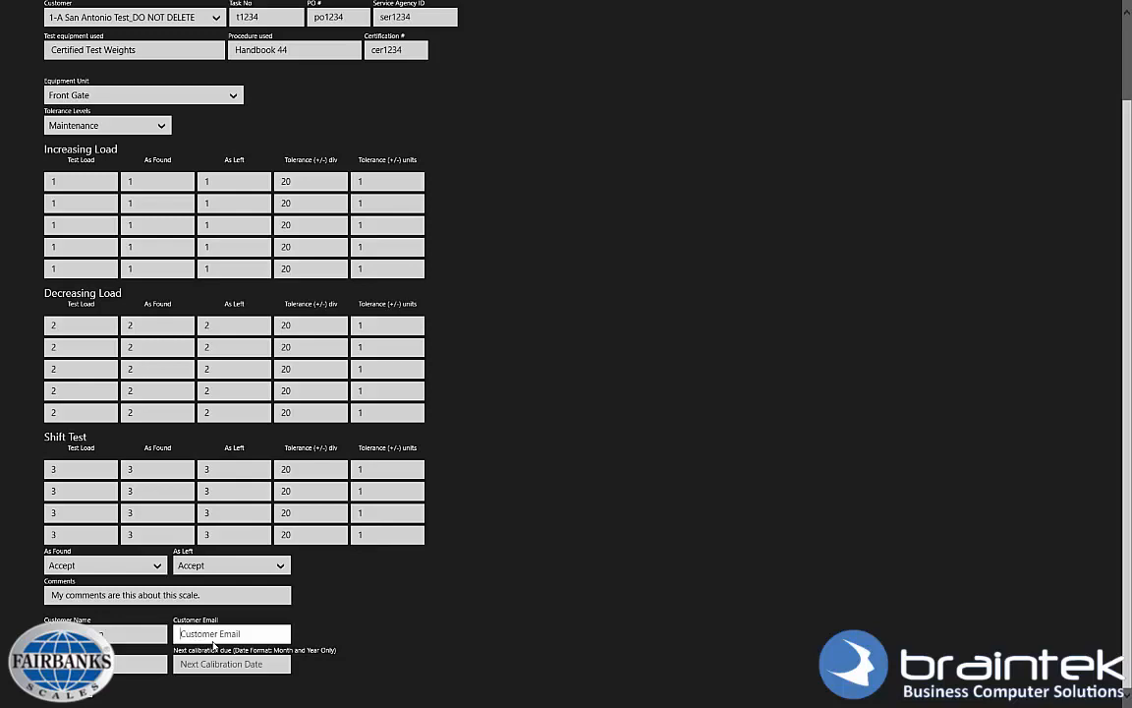
click(197, 663)
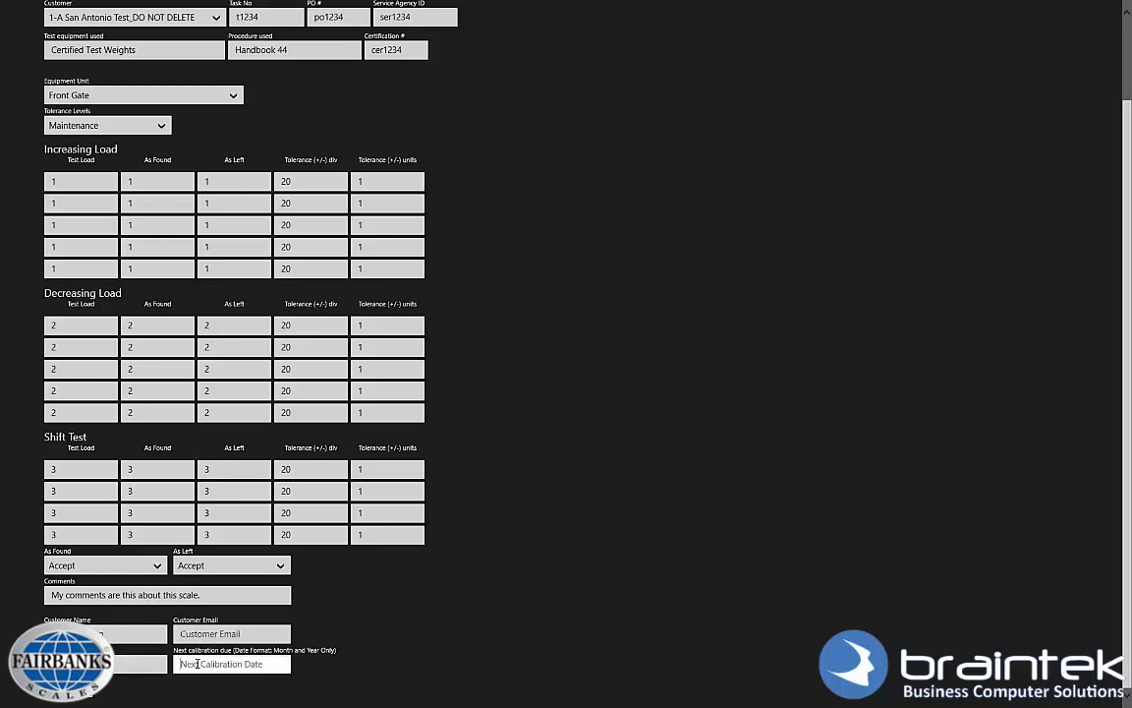
text(12)
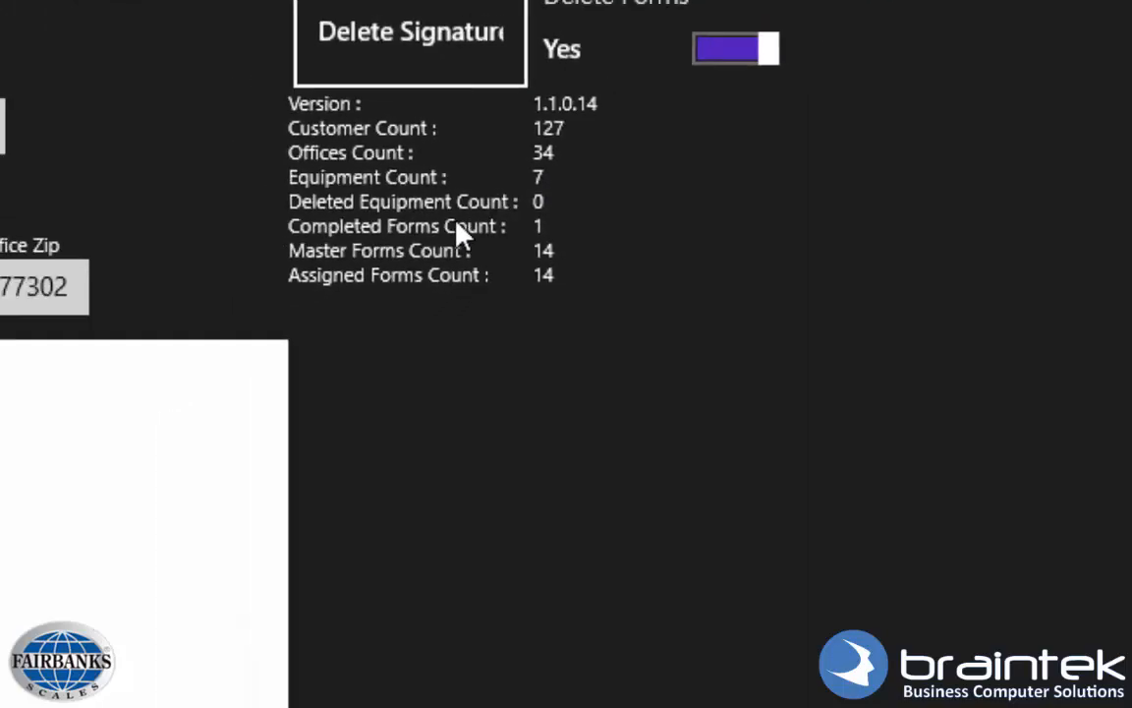
Choose 1-A San Antonio Test, unit Yard and form 101588 Calibration Certificate, then open it.
click(280, 28)
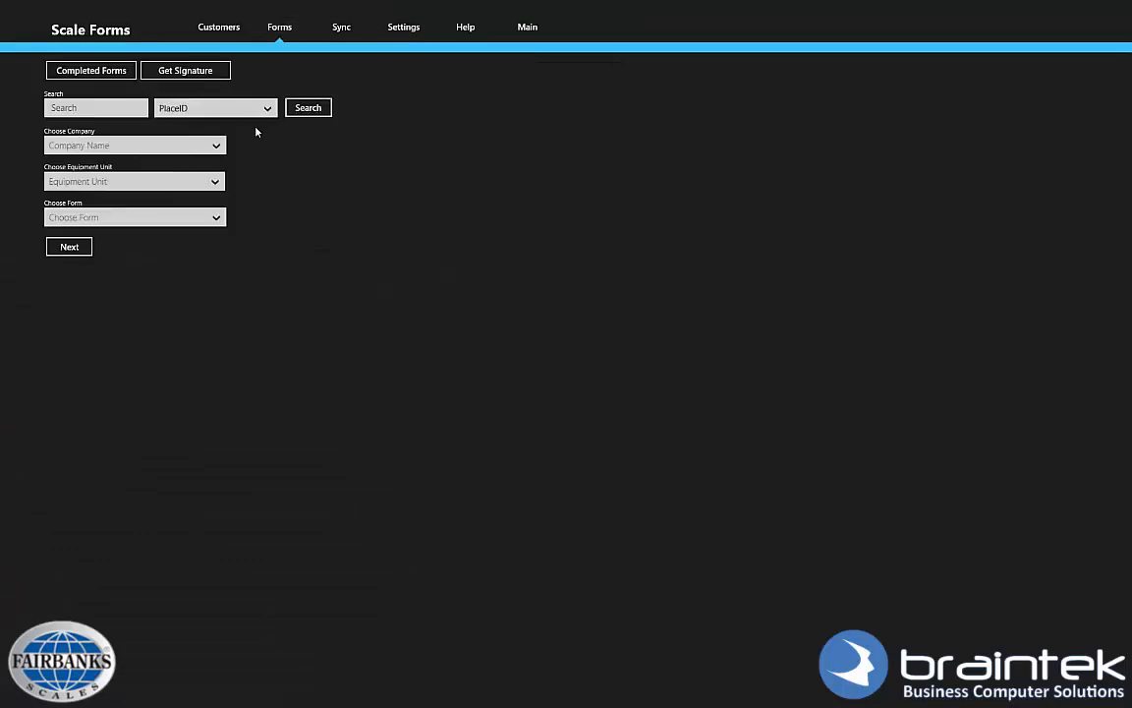
click(200, 144)
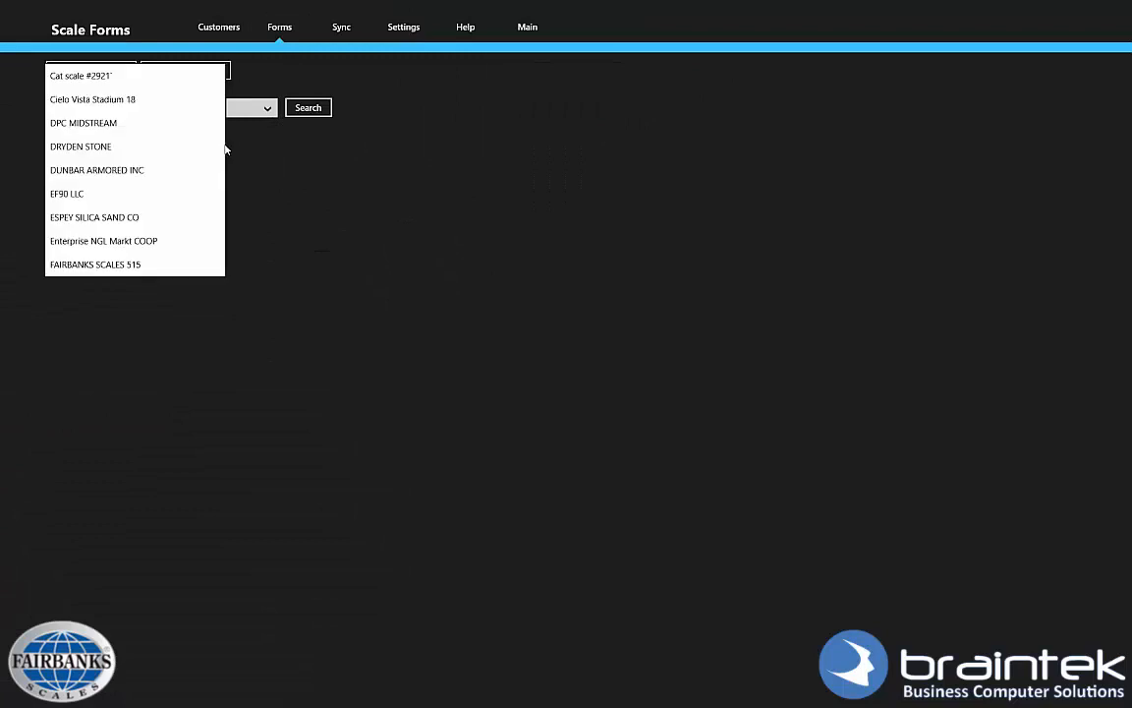
drag(223, 177, 223, 84)
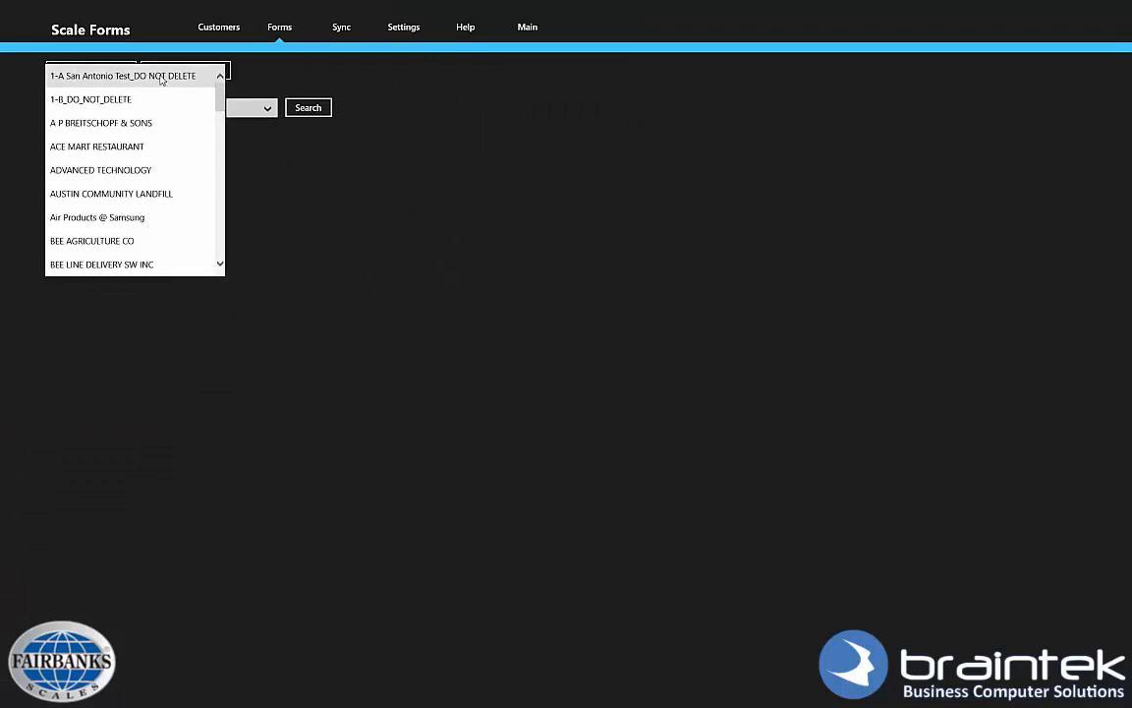
click(191, 75)
click(215, 182)
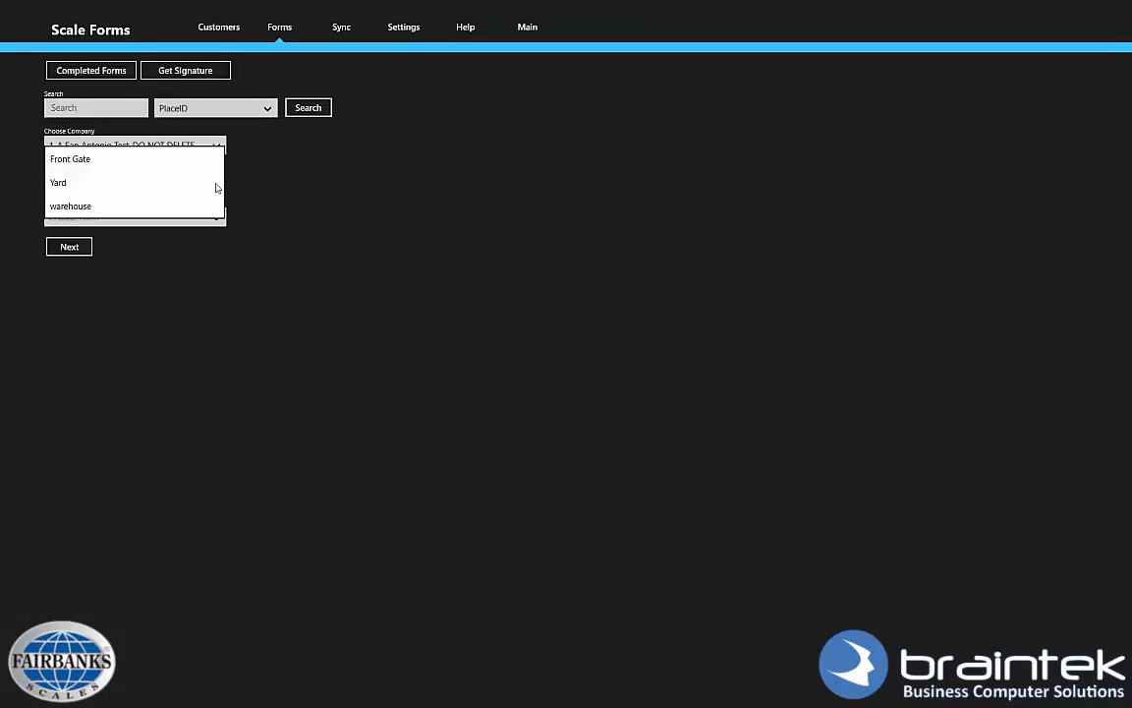
click(73, 183)
click(139, 218)
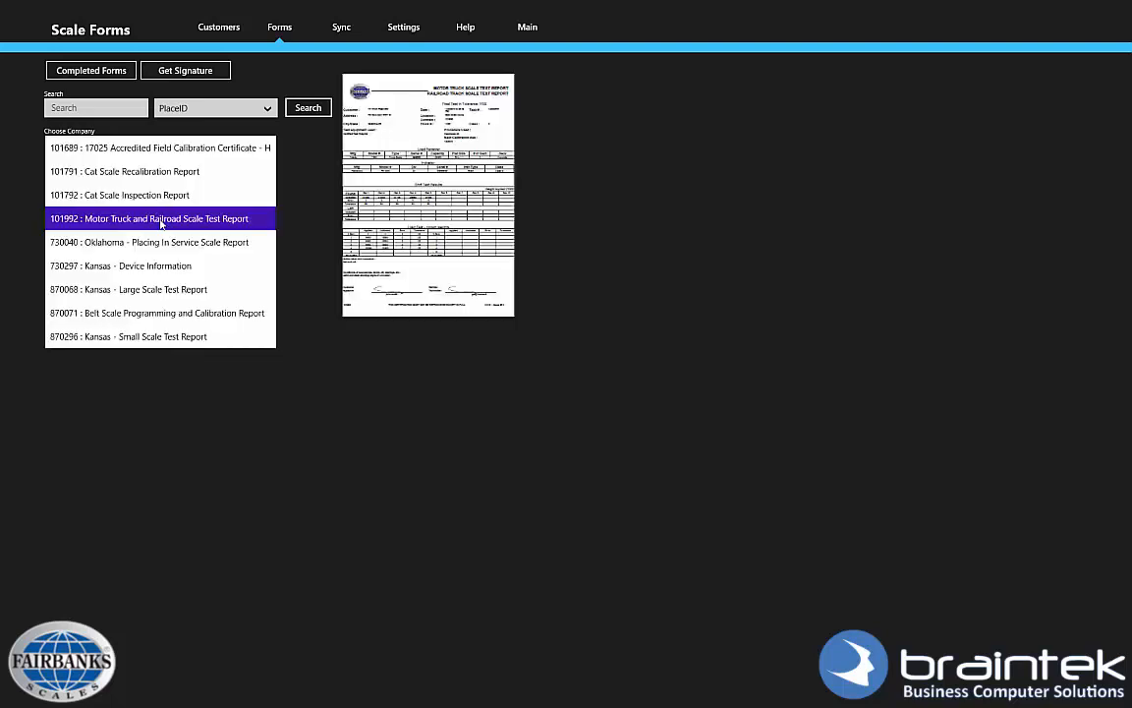
scroll(140, 193, up, 3)
click(122, 172)
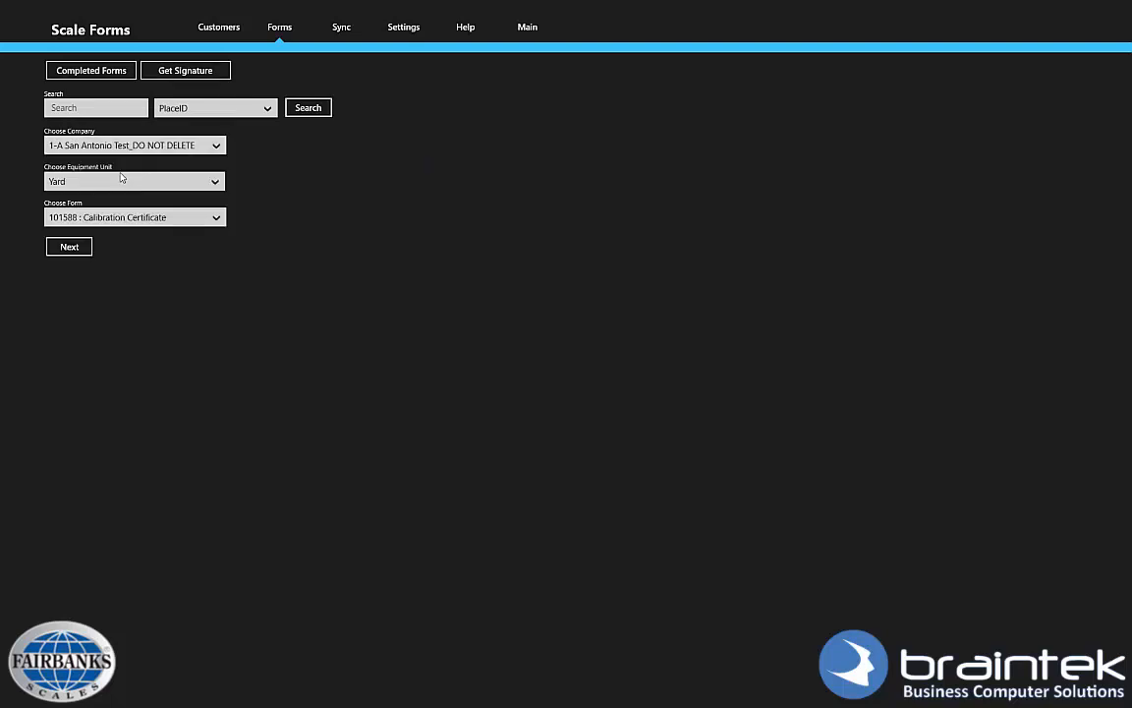
click(69, 246)
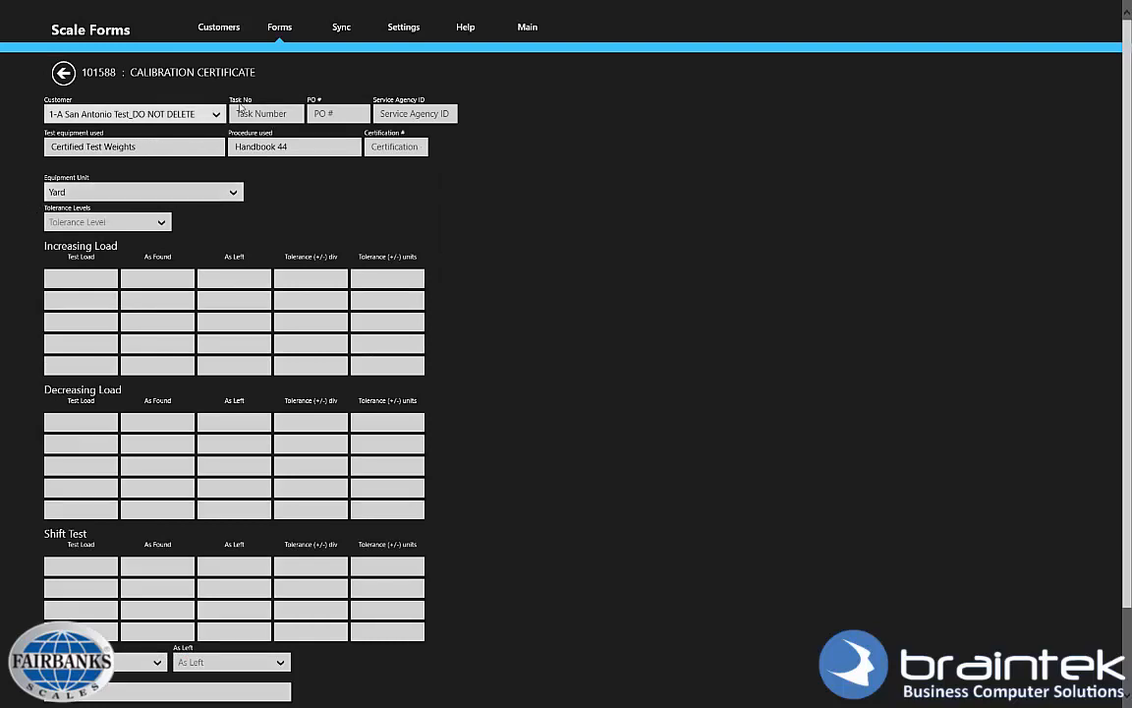
Enter task 12356, PO p98282, agency ser123, certification cer12, with Acceptance tolerance.
click(268, 113)
text(12356)
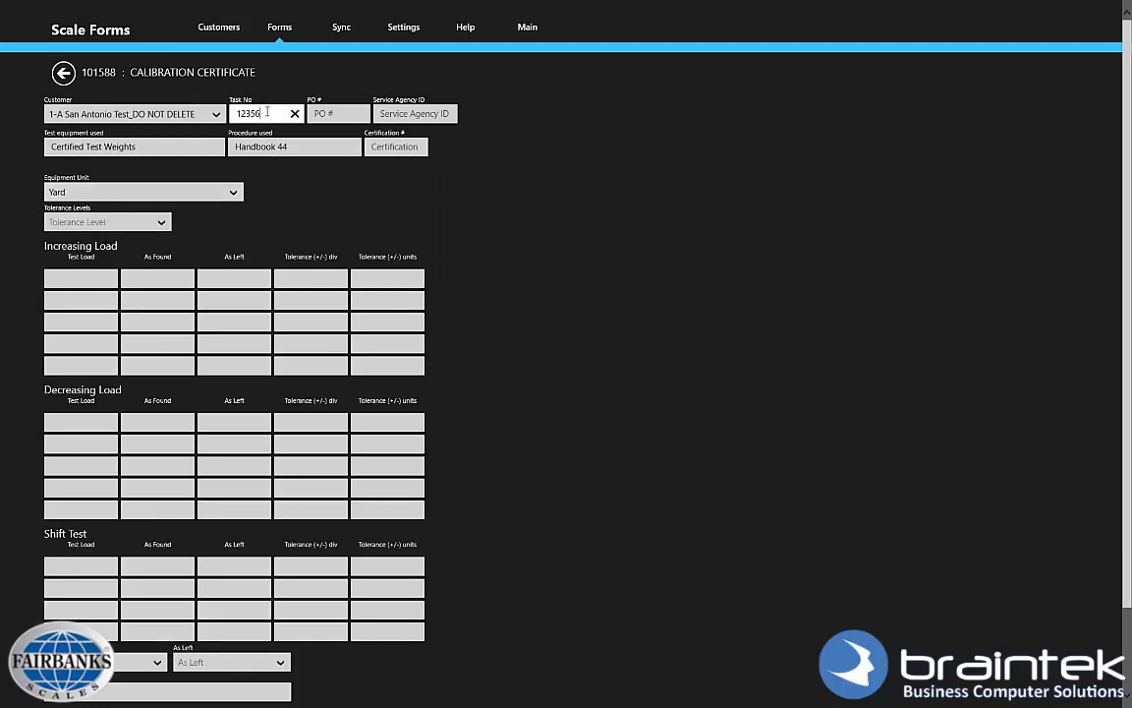
key(Tab)
text(p98282)
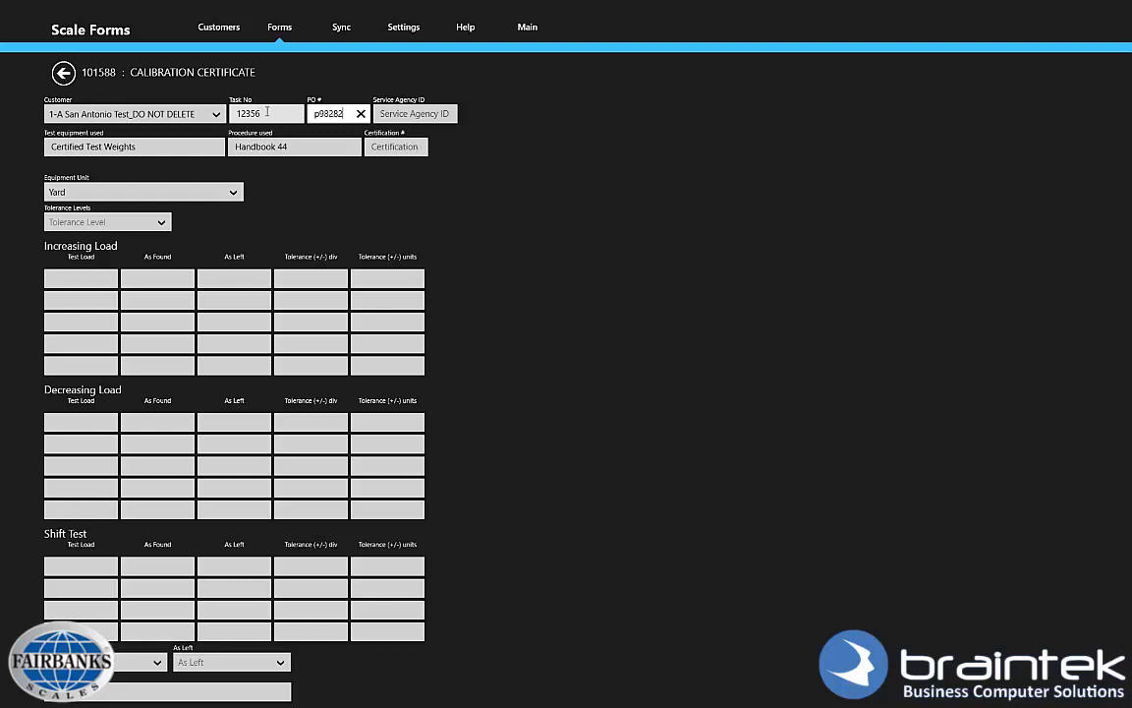
key(Tab)
text(ser)
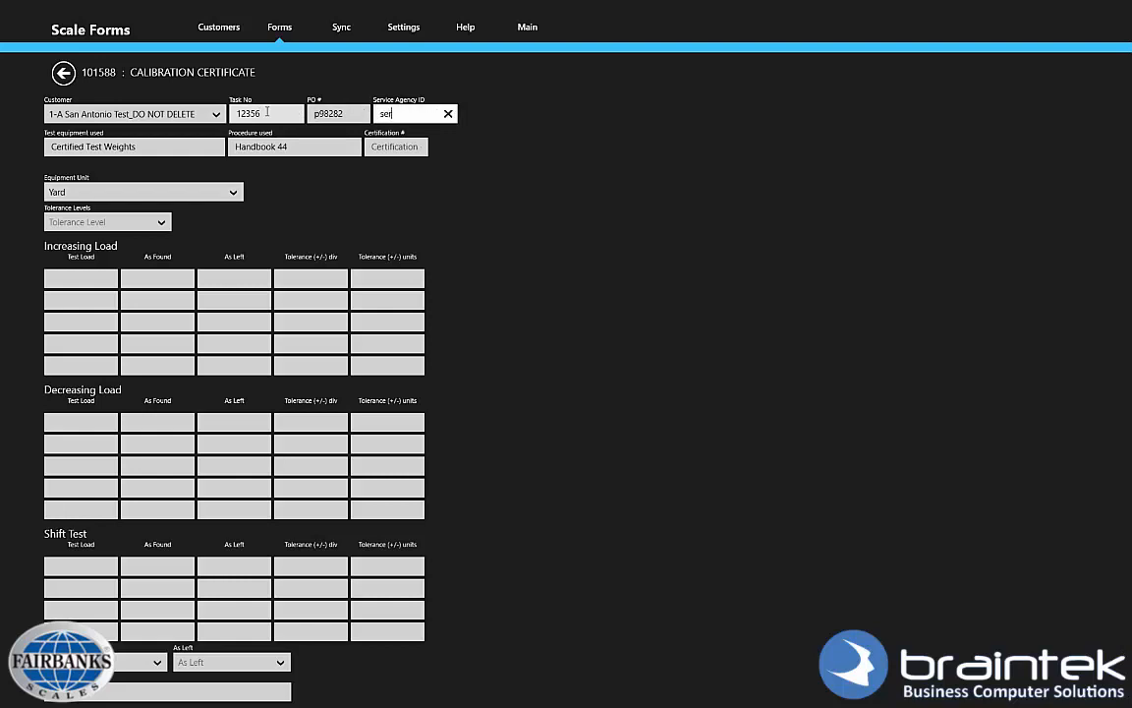
text(123)
key(Tab)
key(Tab)
text(c)
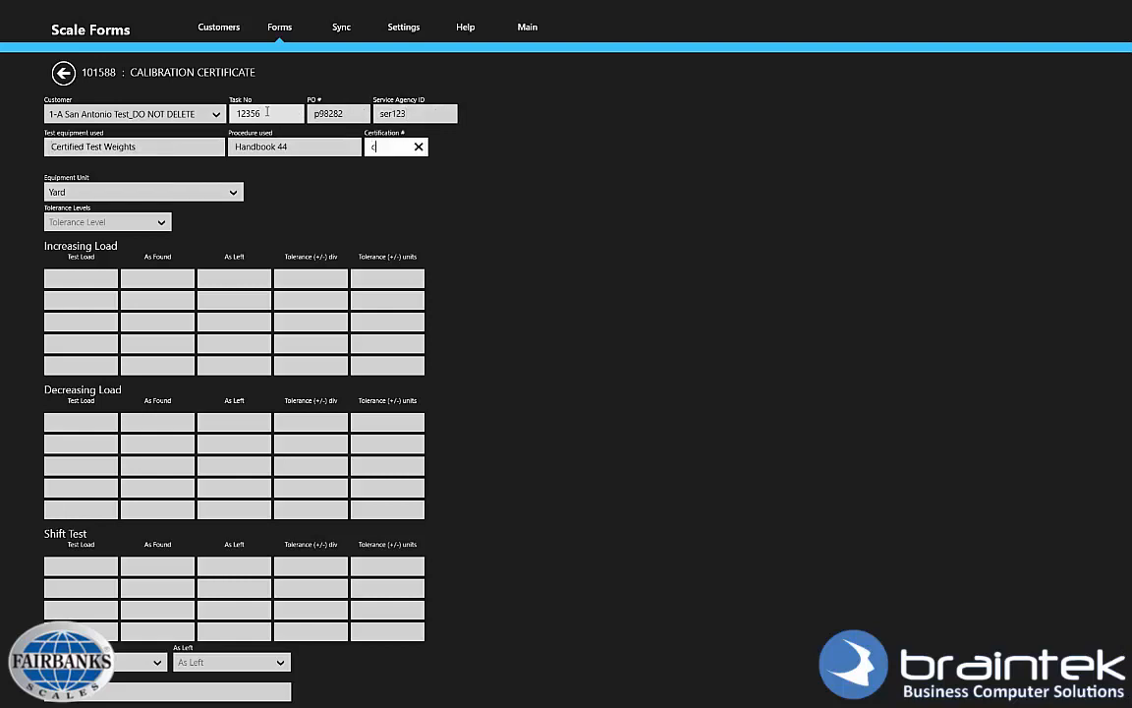
text(er12)
key(Tab)
key(Tab)
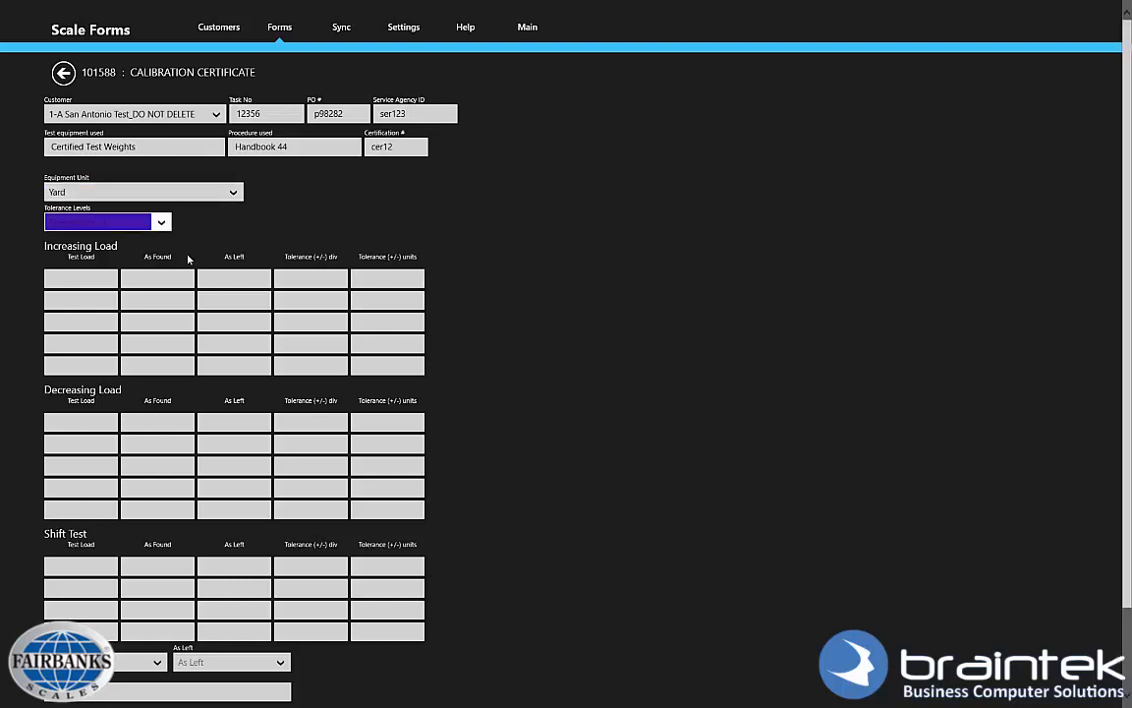
click(151, 224)
click(152, 227)
Fill the Increasing Load rows with 4 and the Decreasing Load rows with 4.
click(79, 280)
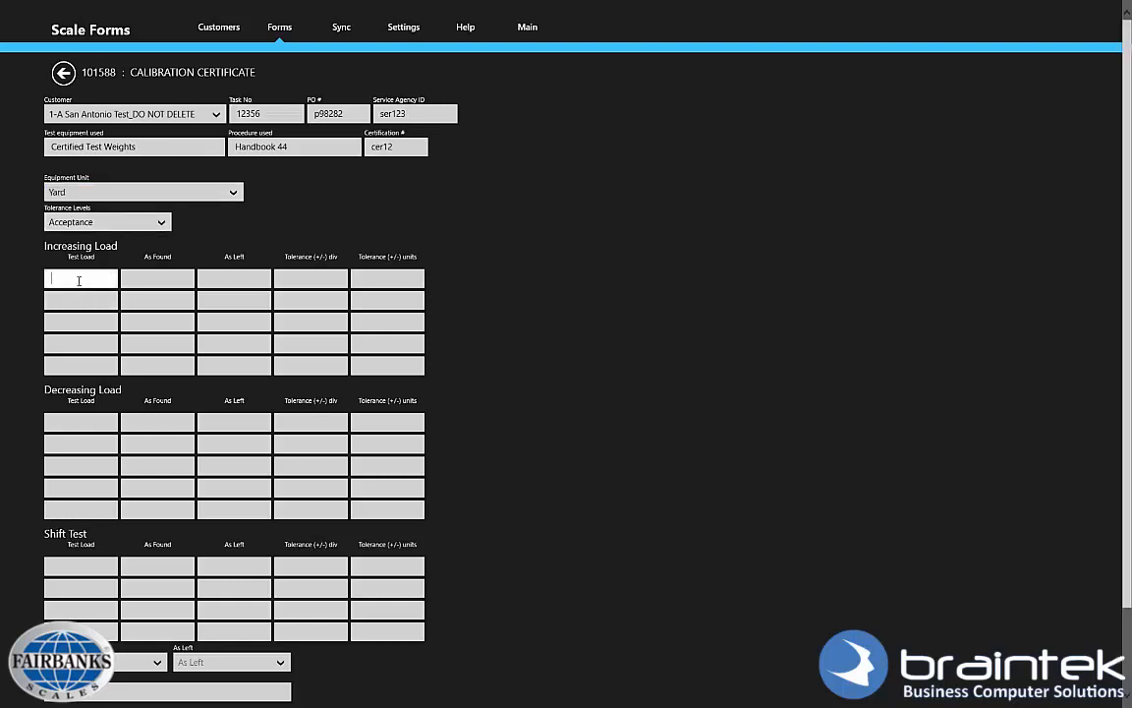
text(44	4)
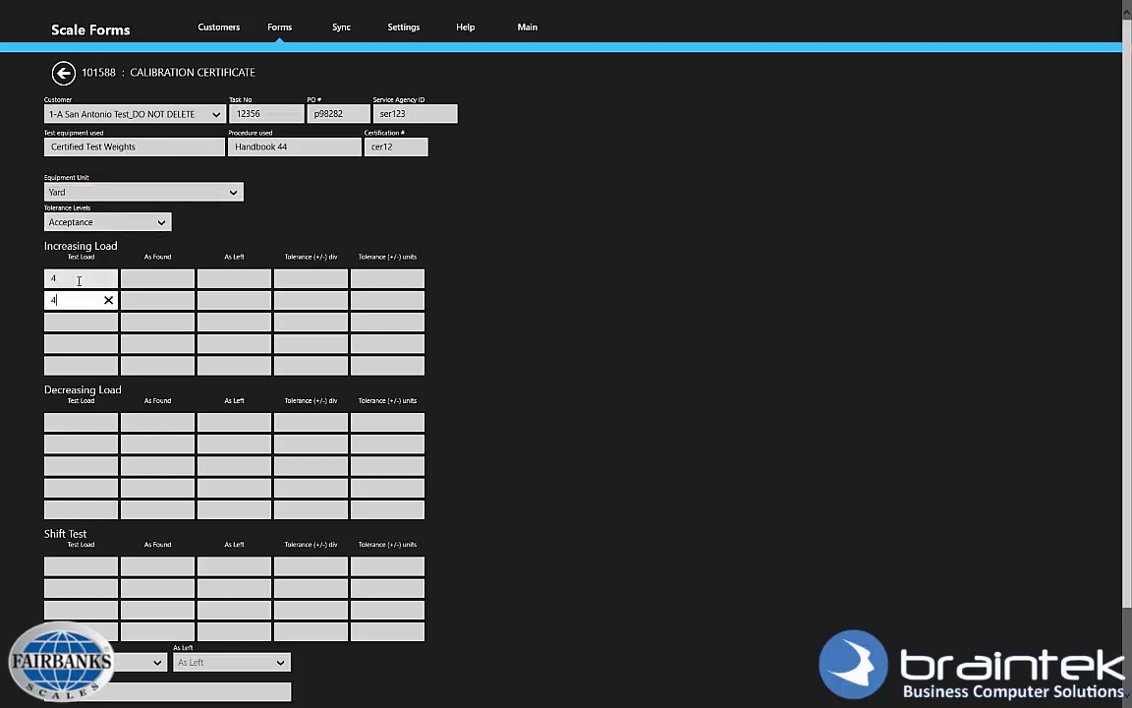
text(	4	4	4	4	4	4	4	4	4	4	4	4	4)
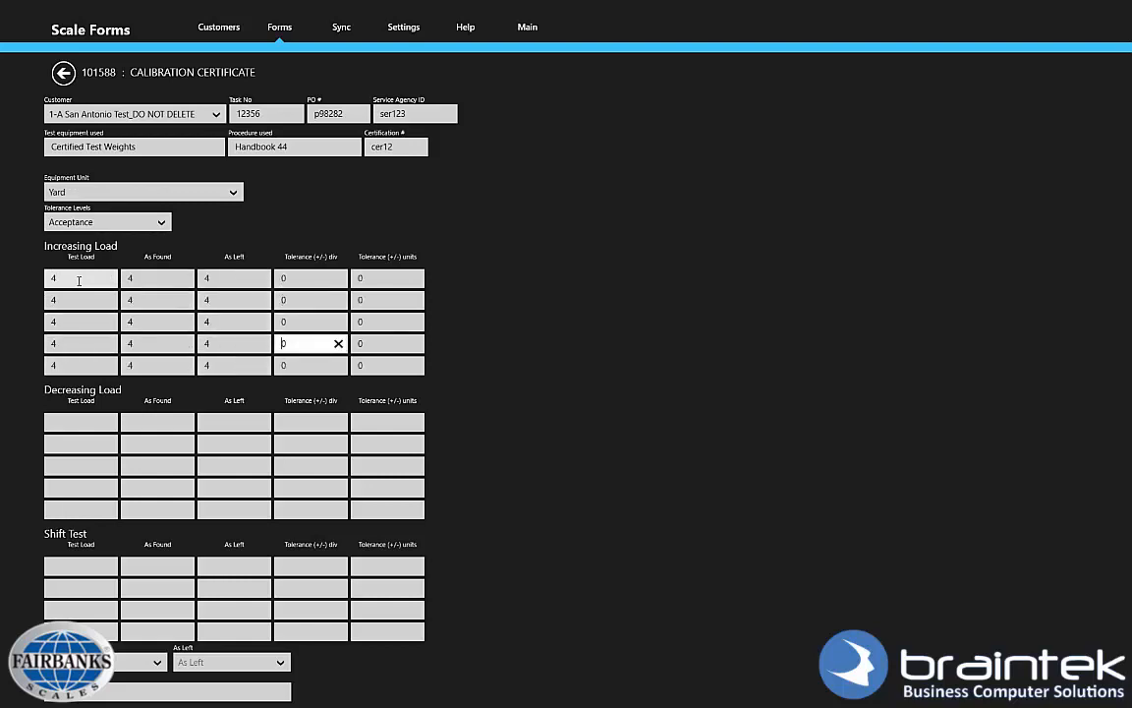
click(74, 420)
text(4)
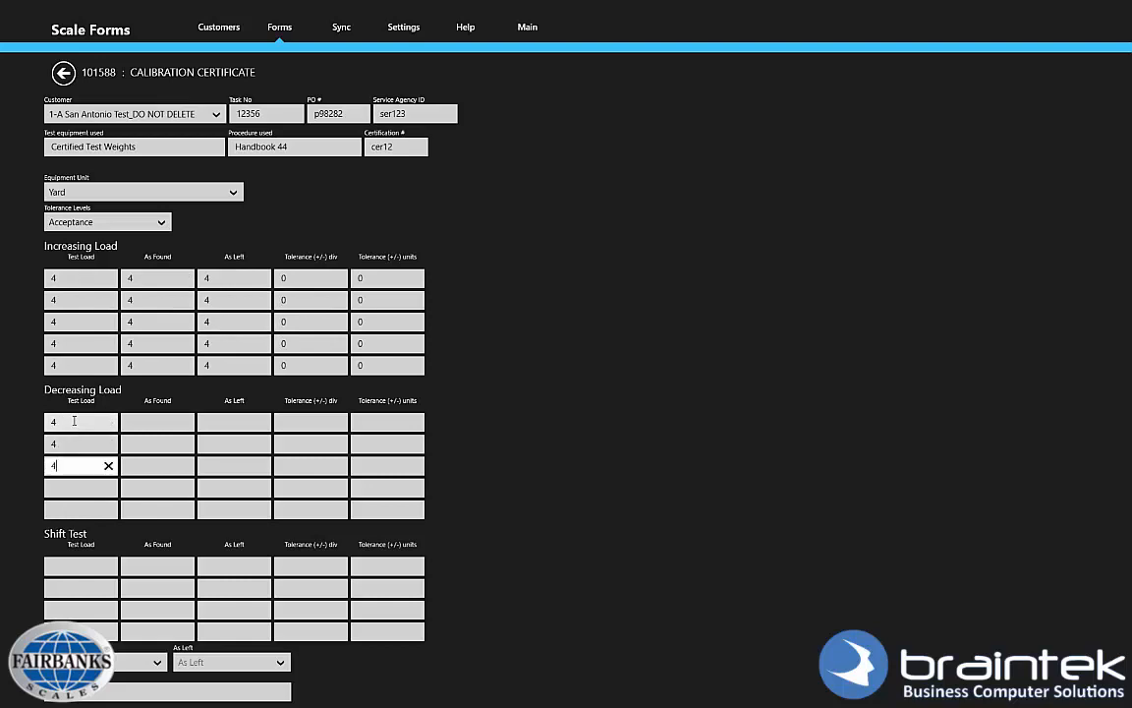
text(	4	4	4	4	4	4	4	4	4	4	4	4	4	4)
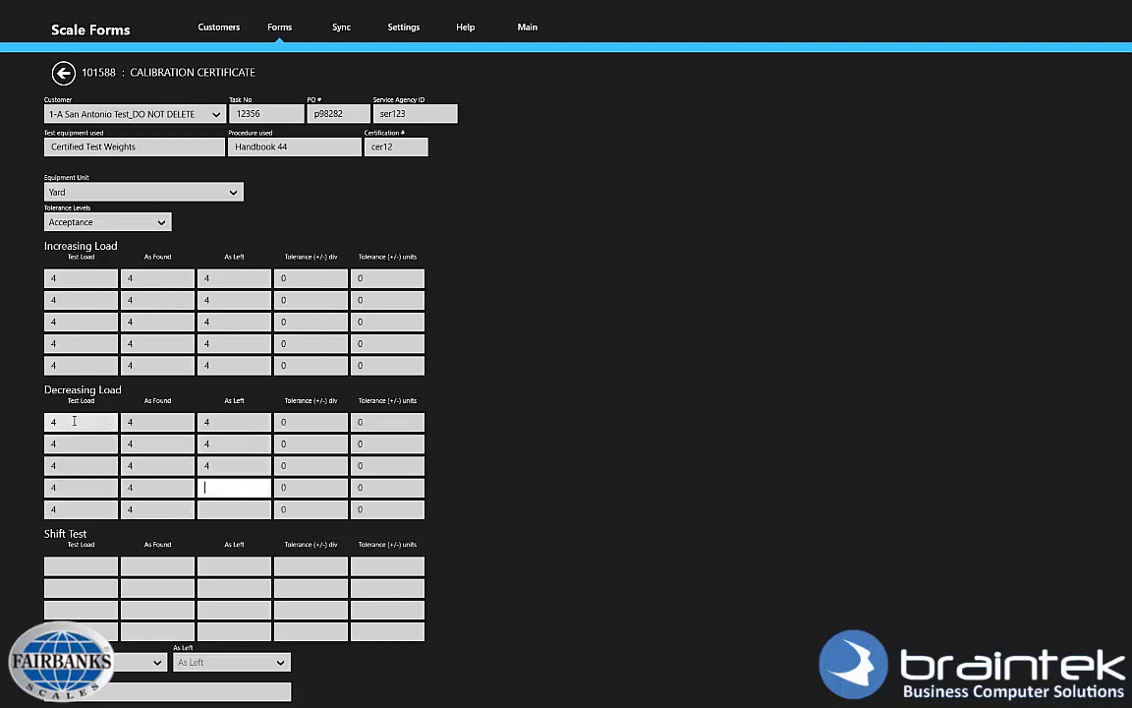
Mark both the As Found and As Left results as Accept.
scroll(326, 466, down, 2)
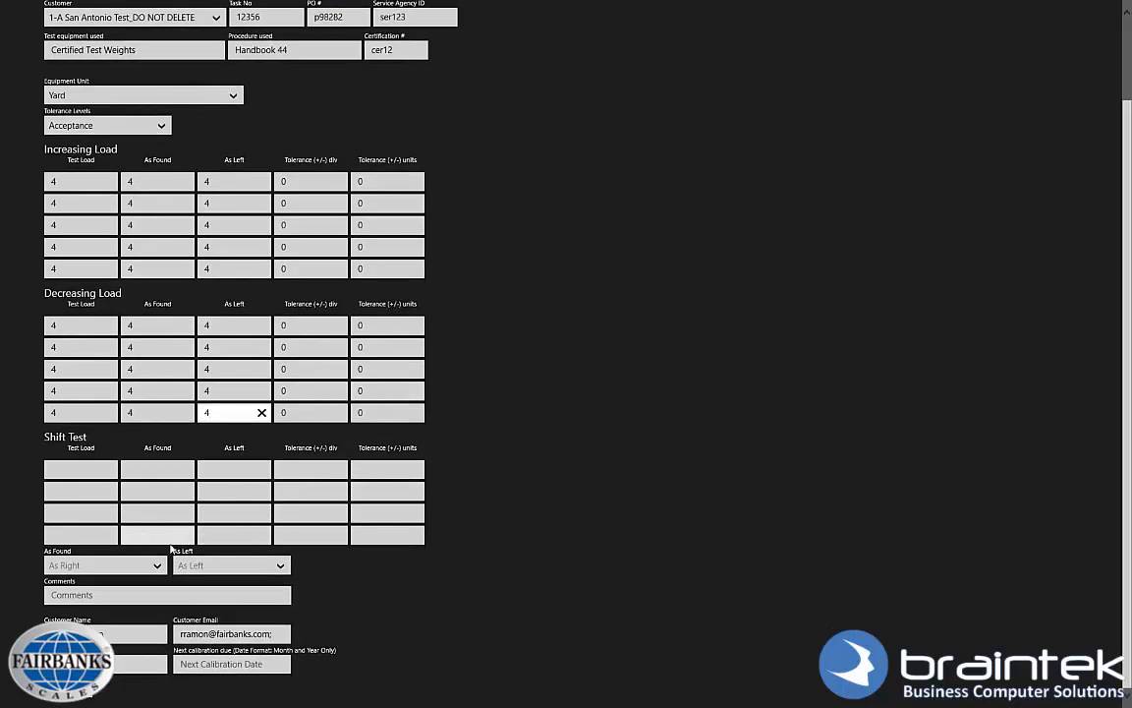
click(95, 560)
click(96, 544)
click(216, 563)
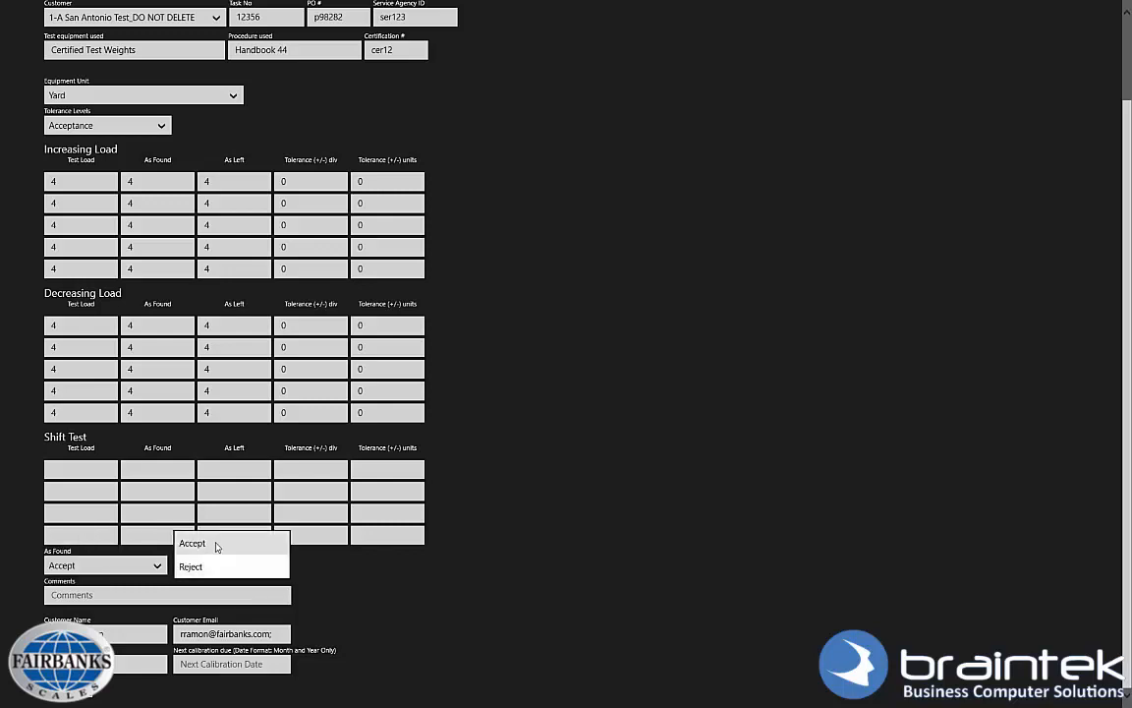
click(215, 543)
Clear the customer email, enter a next calibration date of 12/15, and save the certificate.
click(228, 637)
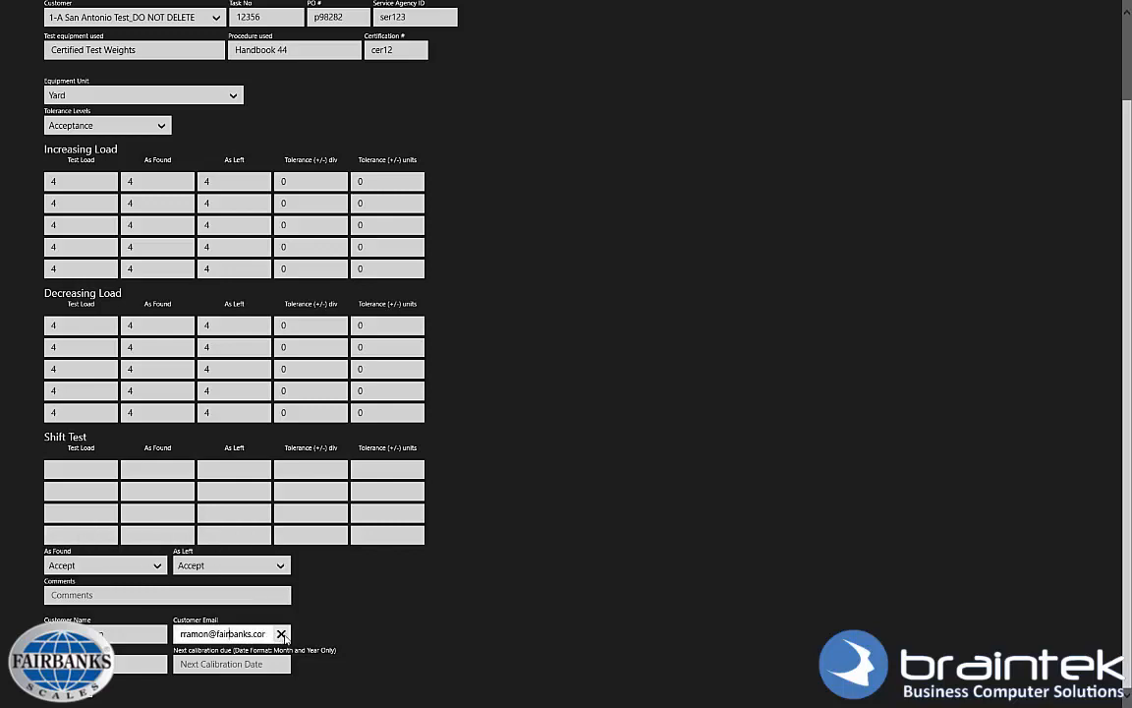
click(281, 634)
click(212, 672)
text(12/15)
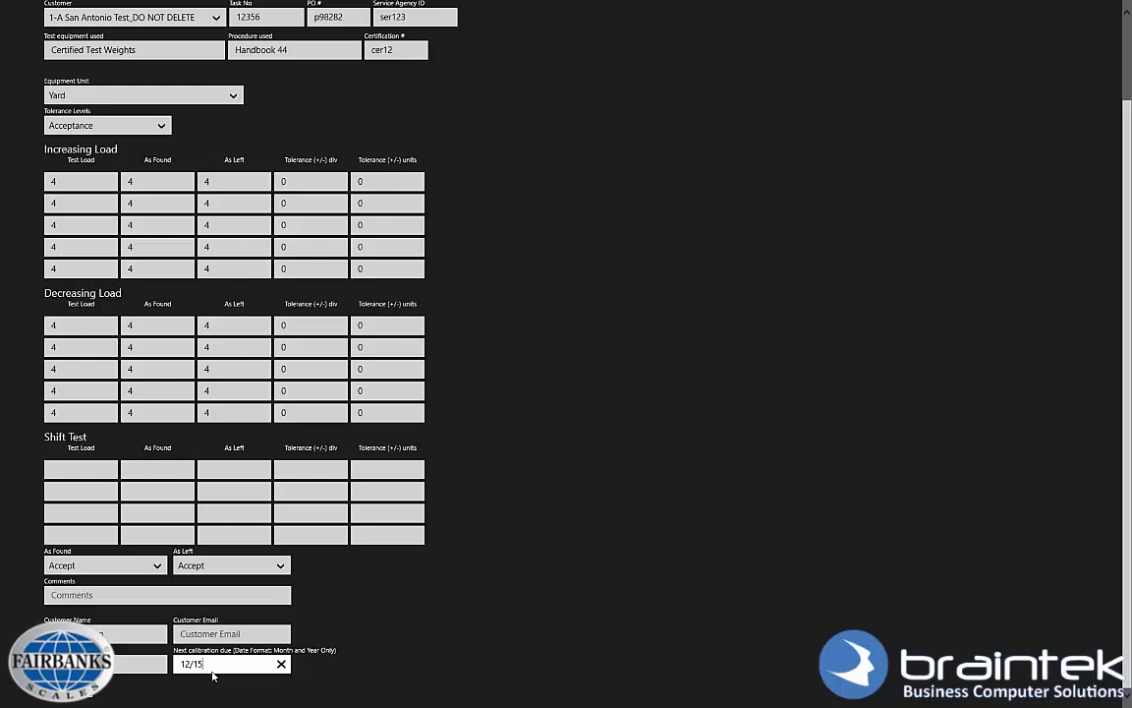
click(87, 694)
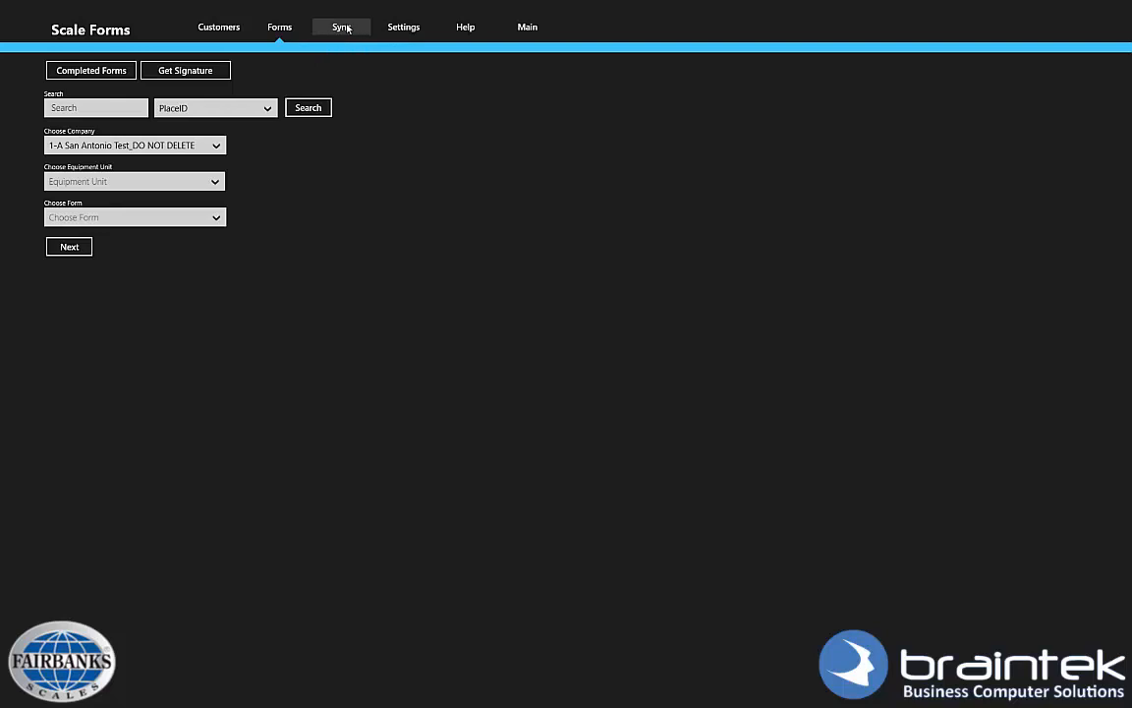
Capture and submit the customer's signature for 1-A San Antonio Test, then sync the forms.
click(190, 73)
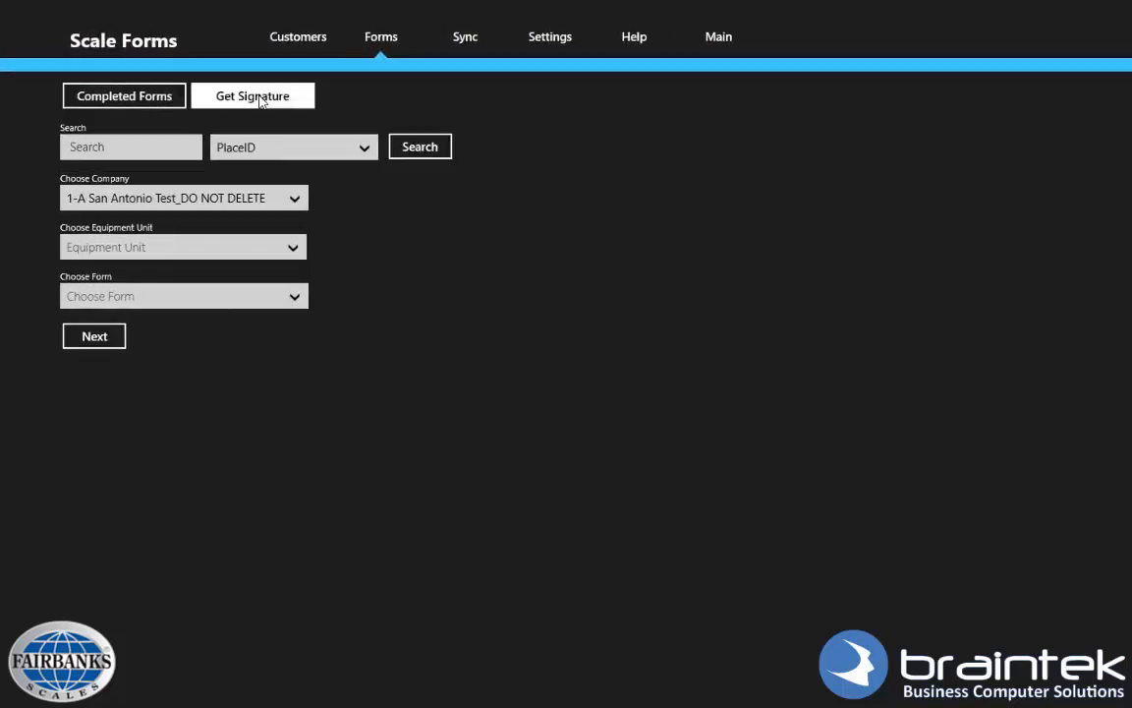
click(358, 169)
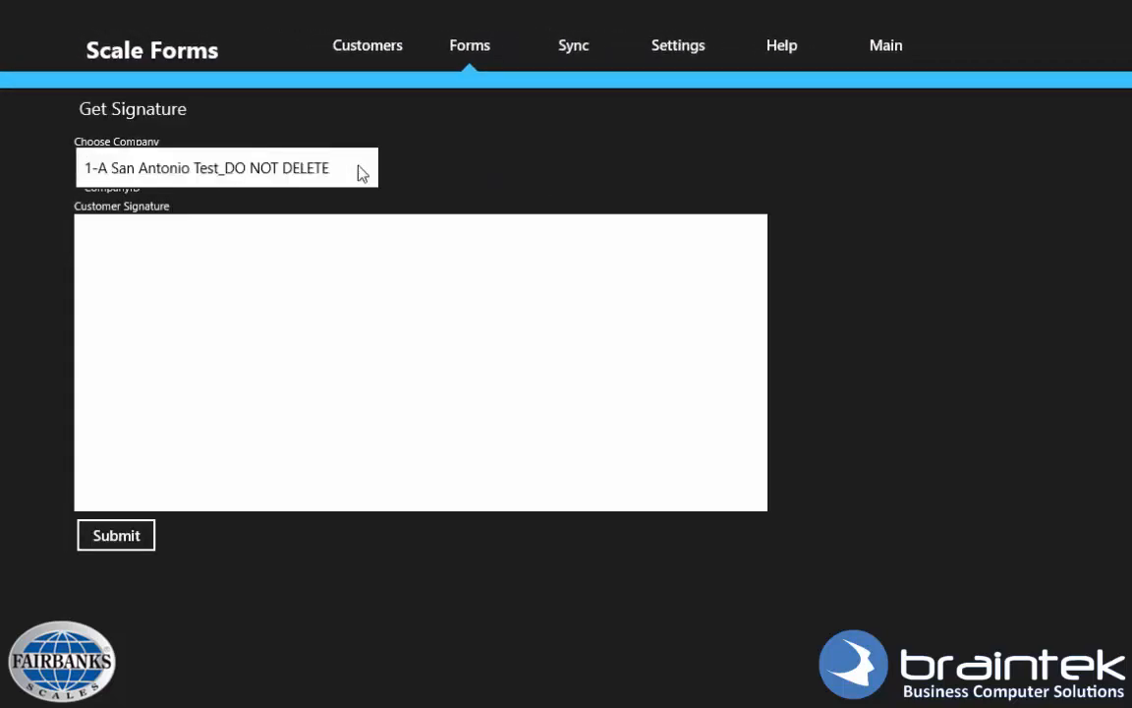
click(356, 171)
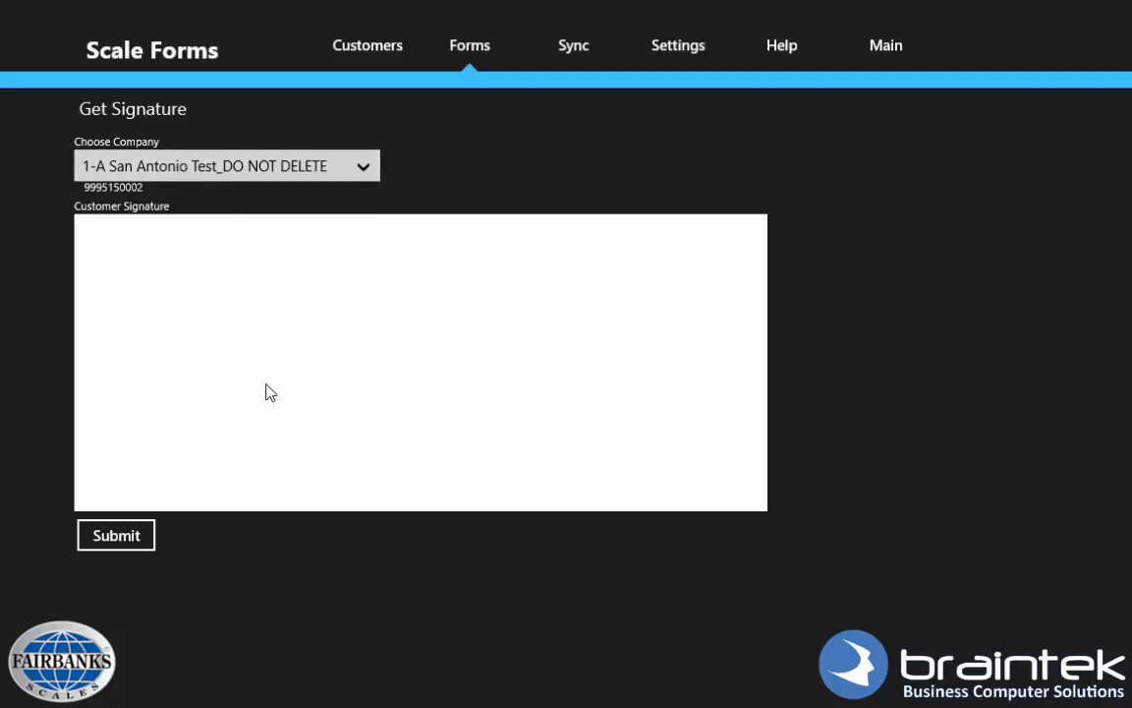
mouse_move(267, 383)
mouse_down()
mouse_move(390, 396)
mouse_move(233, 309)
mouse_up()
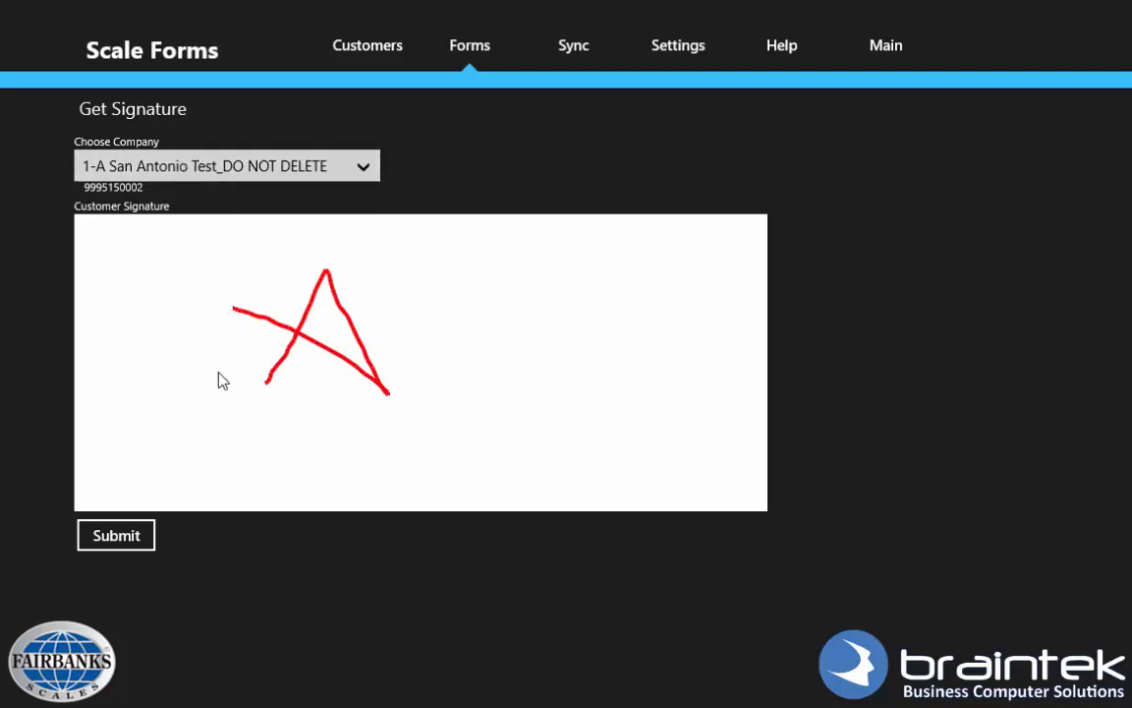
click(125, 539)
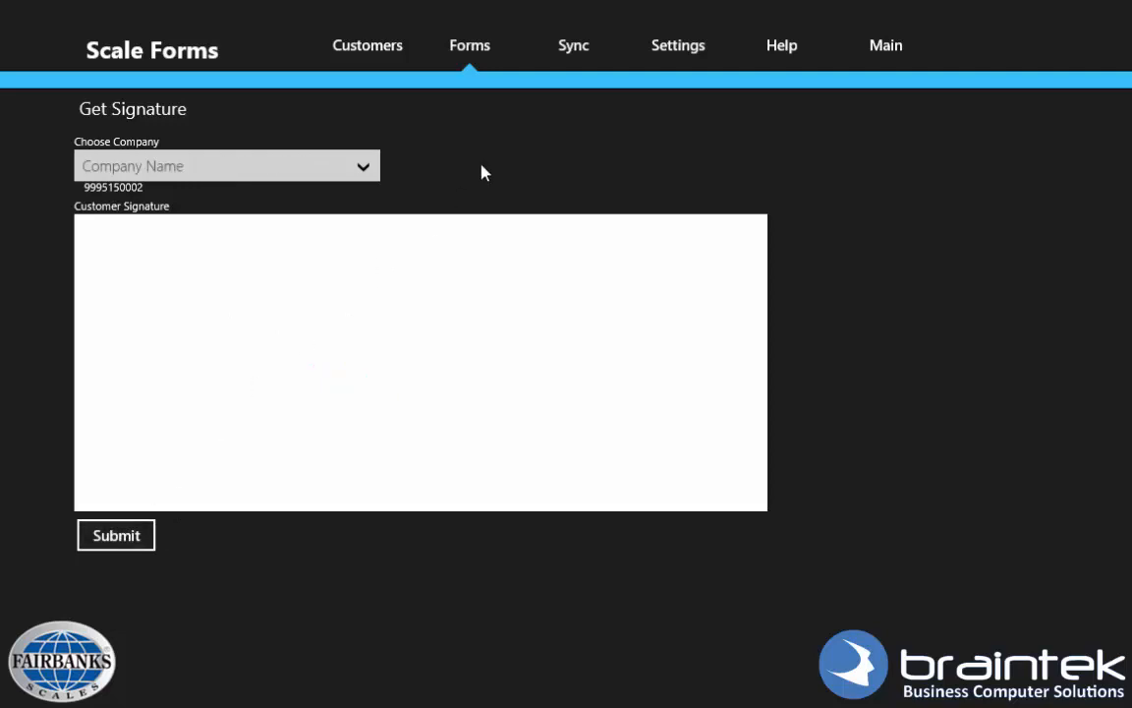
click(582, 54)
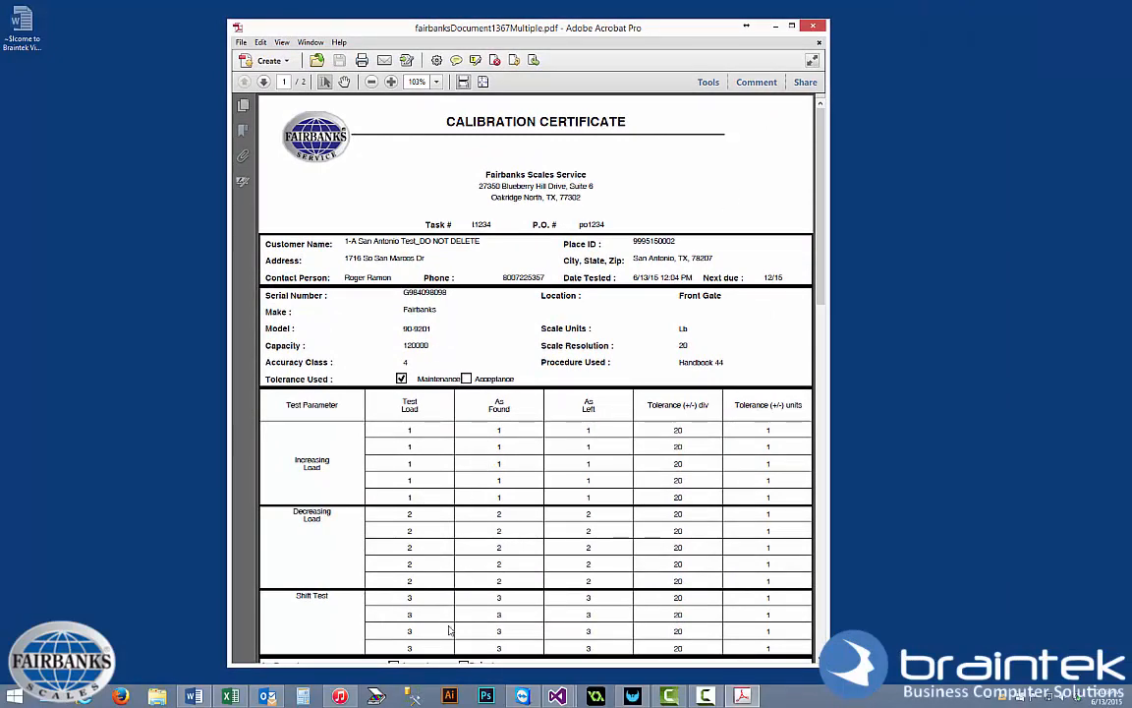
scroll(792, 262, down, 5)
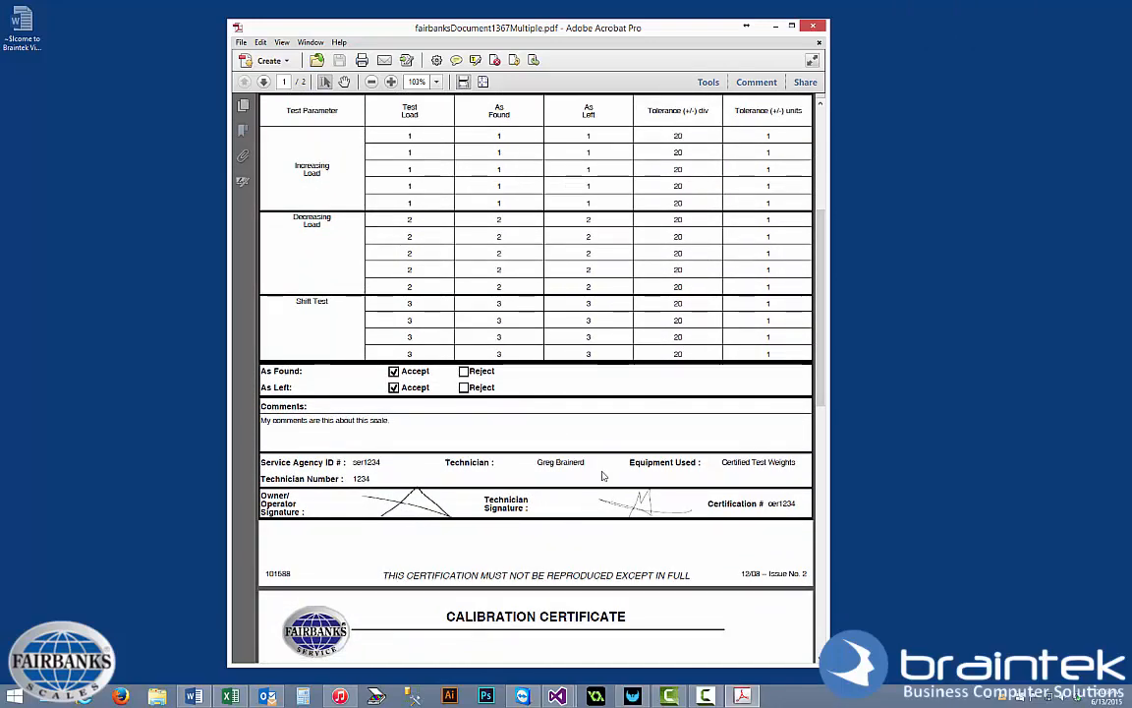
drag(825, 373, 811, 588)
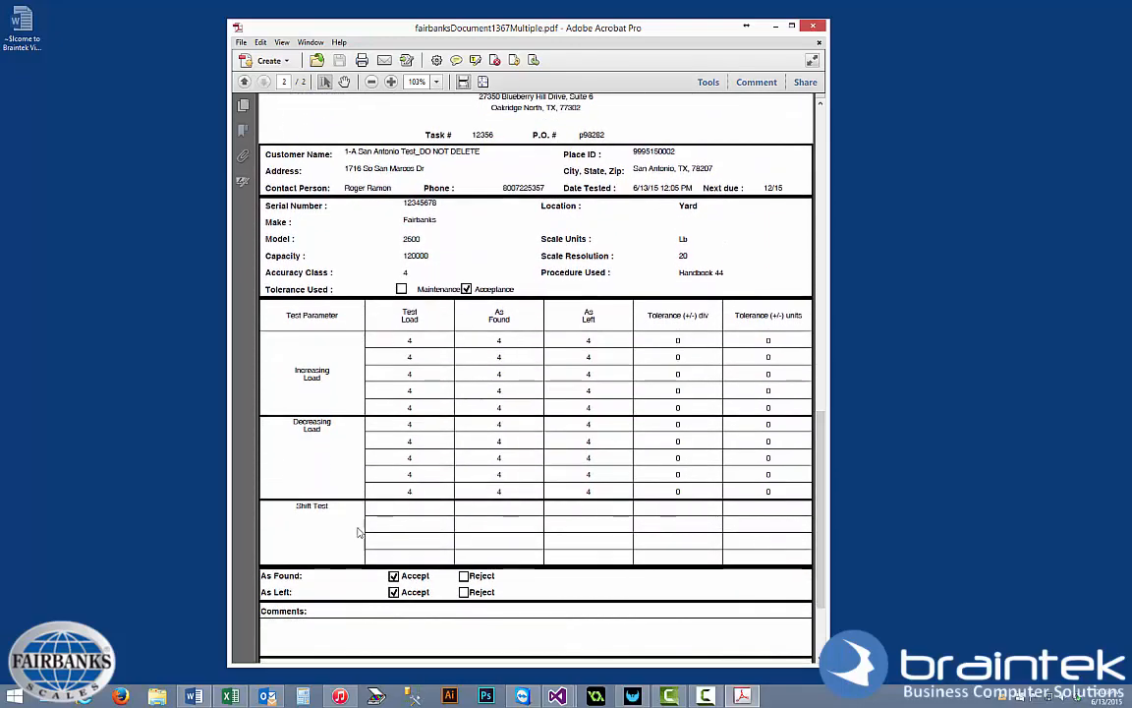
drag(824, 487, 823, 531)
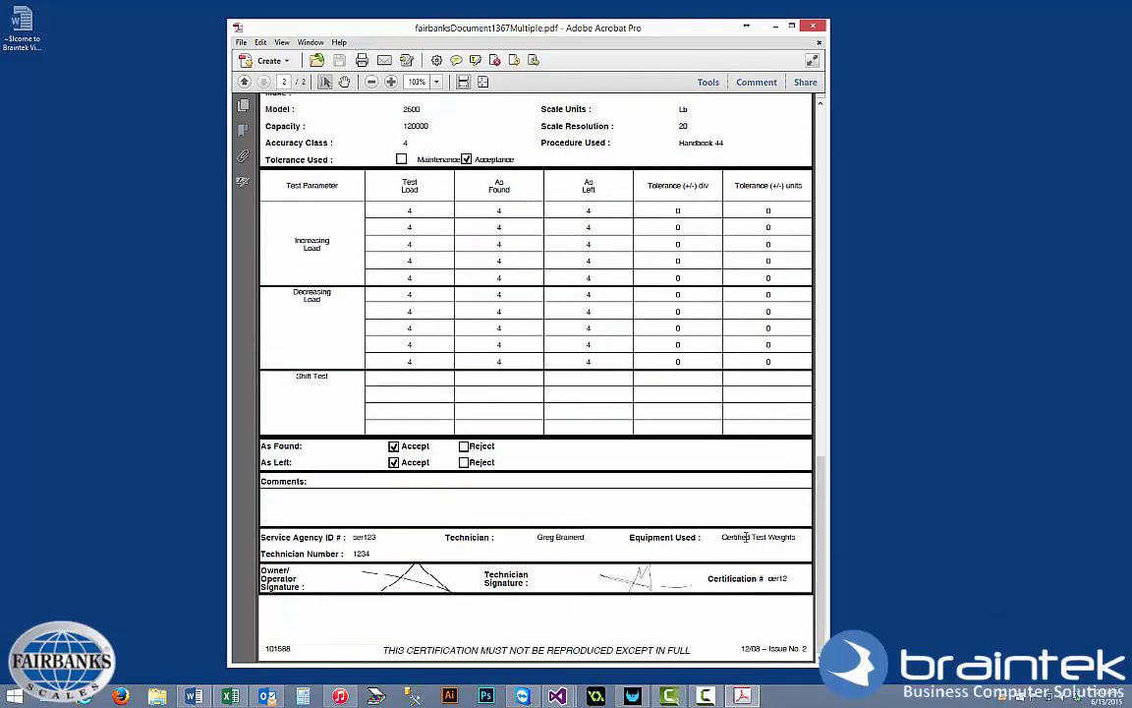
drag(820, 497, 820, 148)
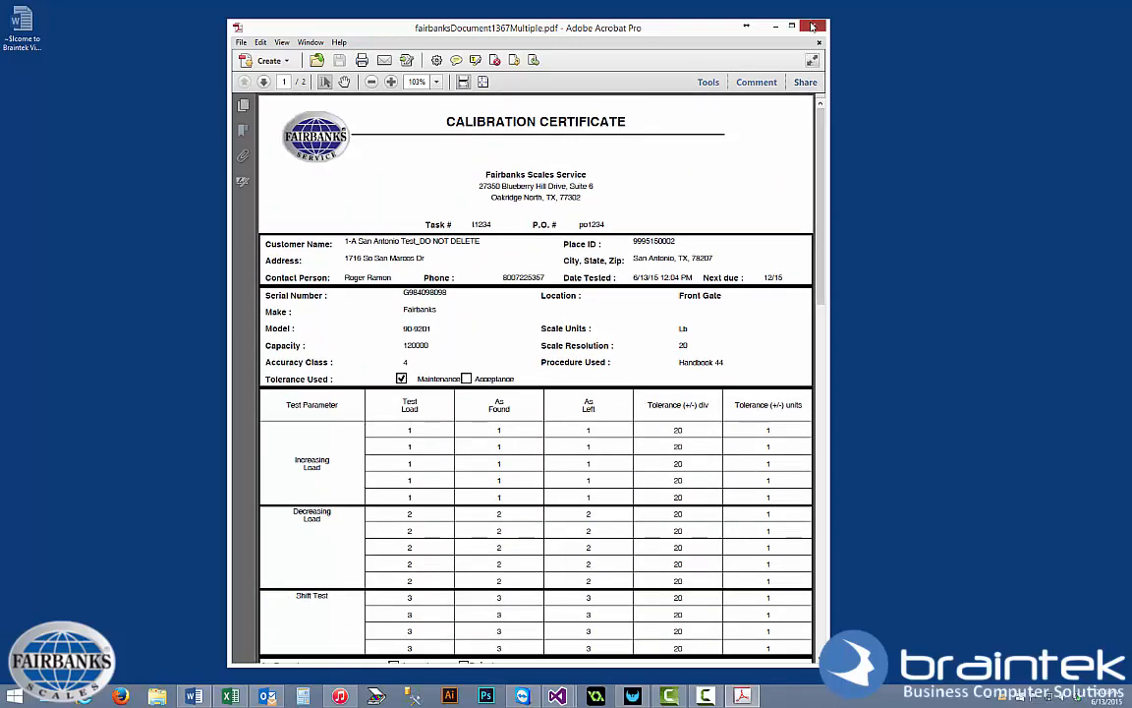
Close the Acrobat window showing the certificate PDF.
click(813, 27)
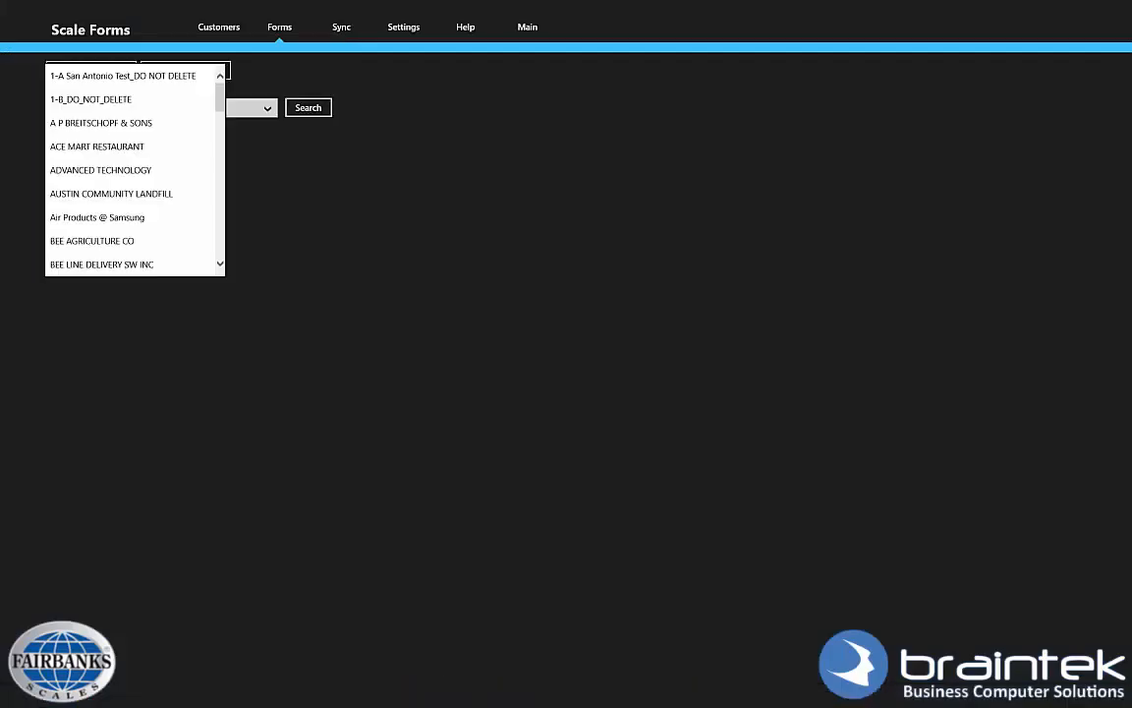